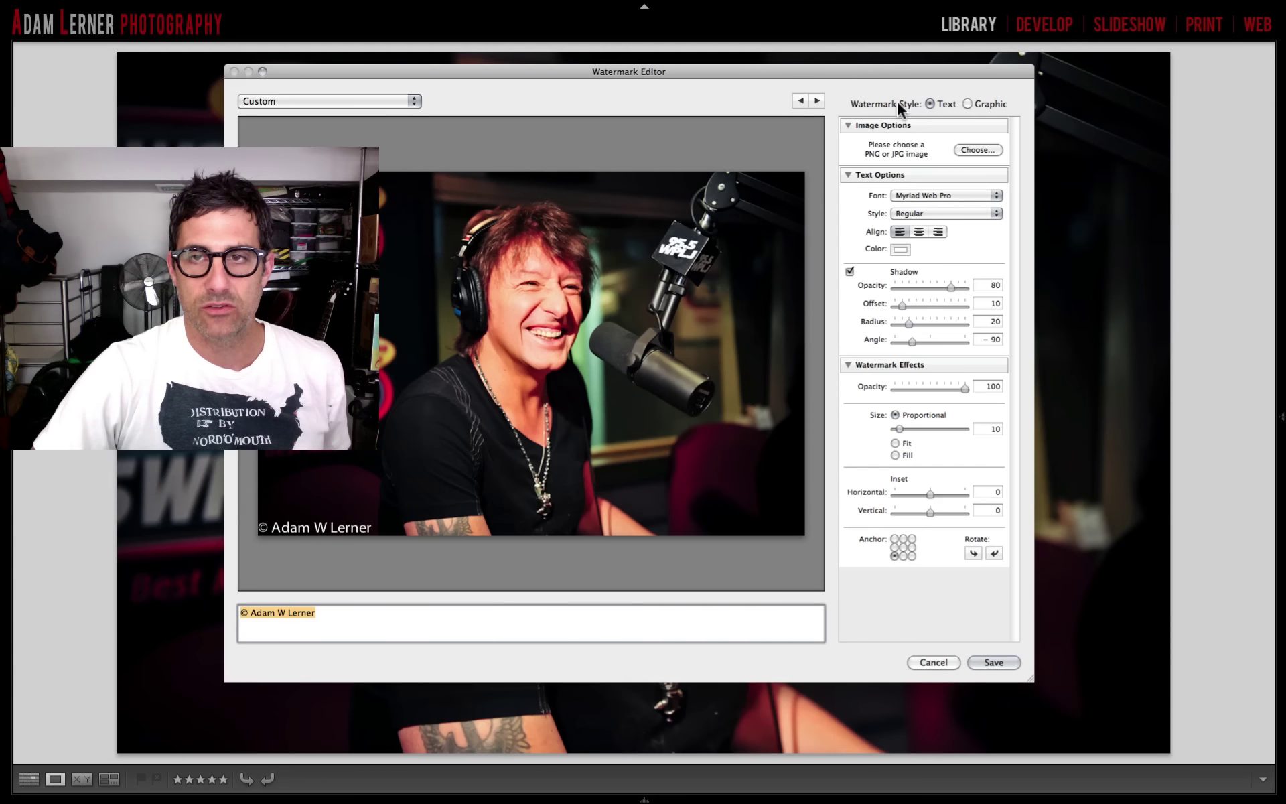
Switch the watermark style to Graphic and load adamlerner.png from the LOGO folder as the watermark image.
left_click(972, 103)
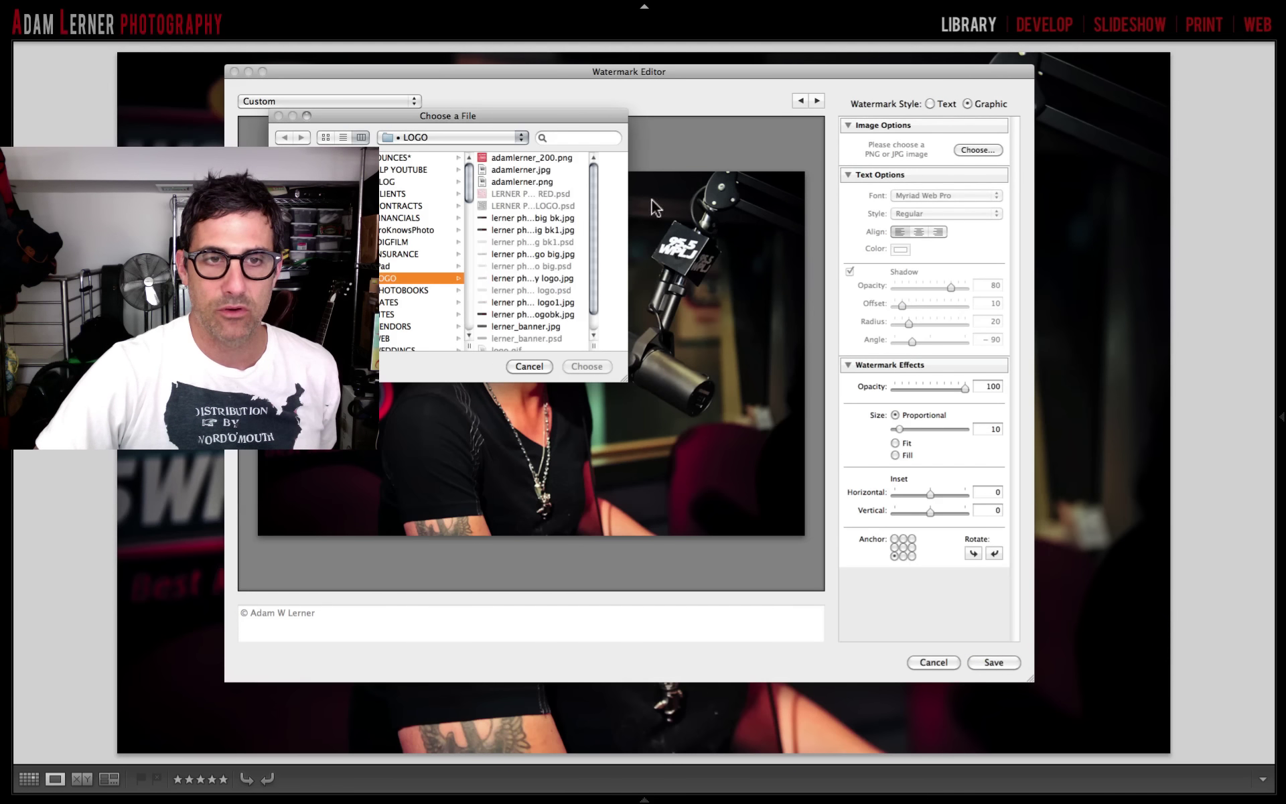
left_click(528, 181)
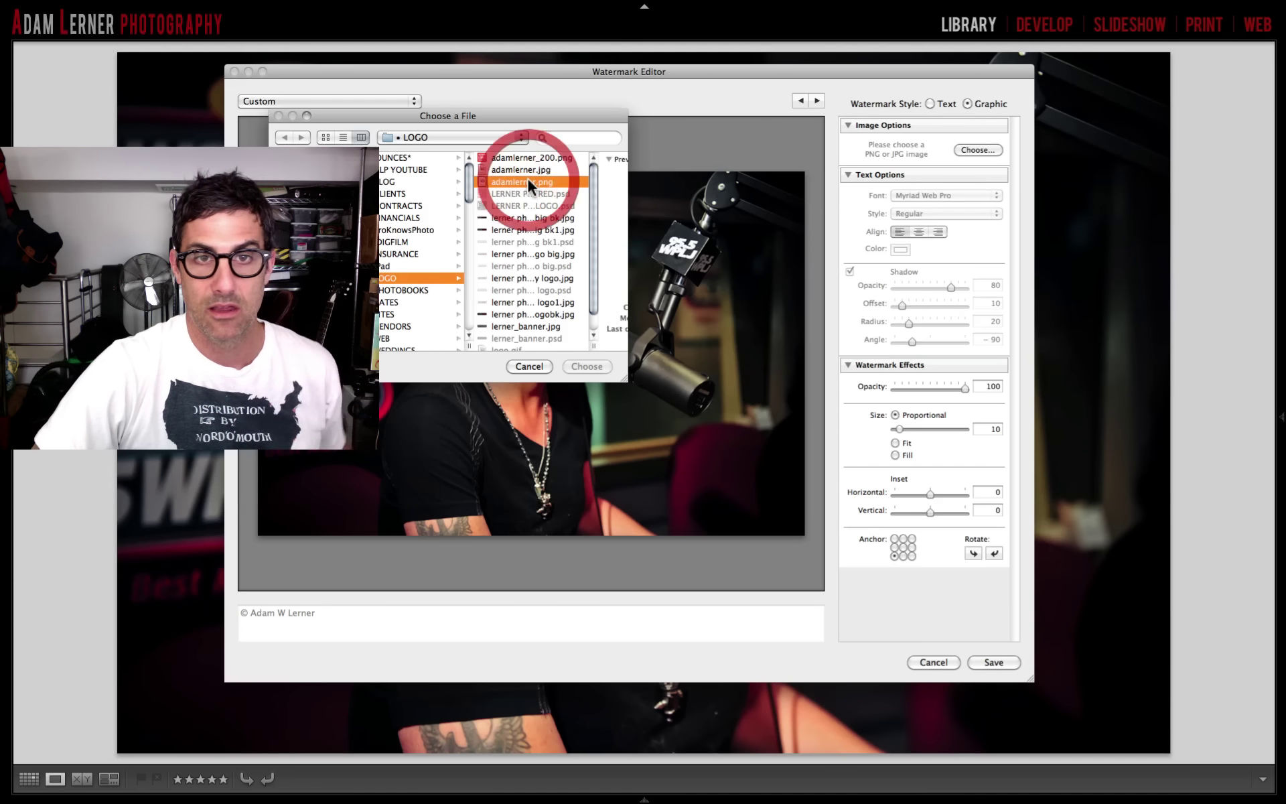
left_click(584, 367)
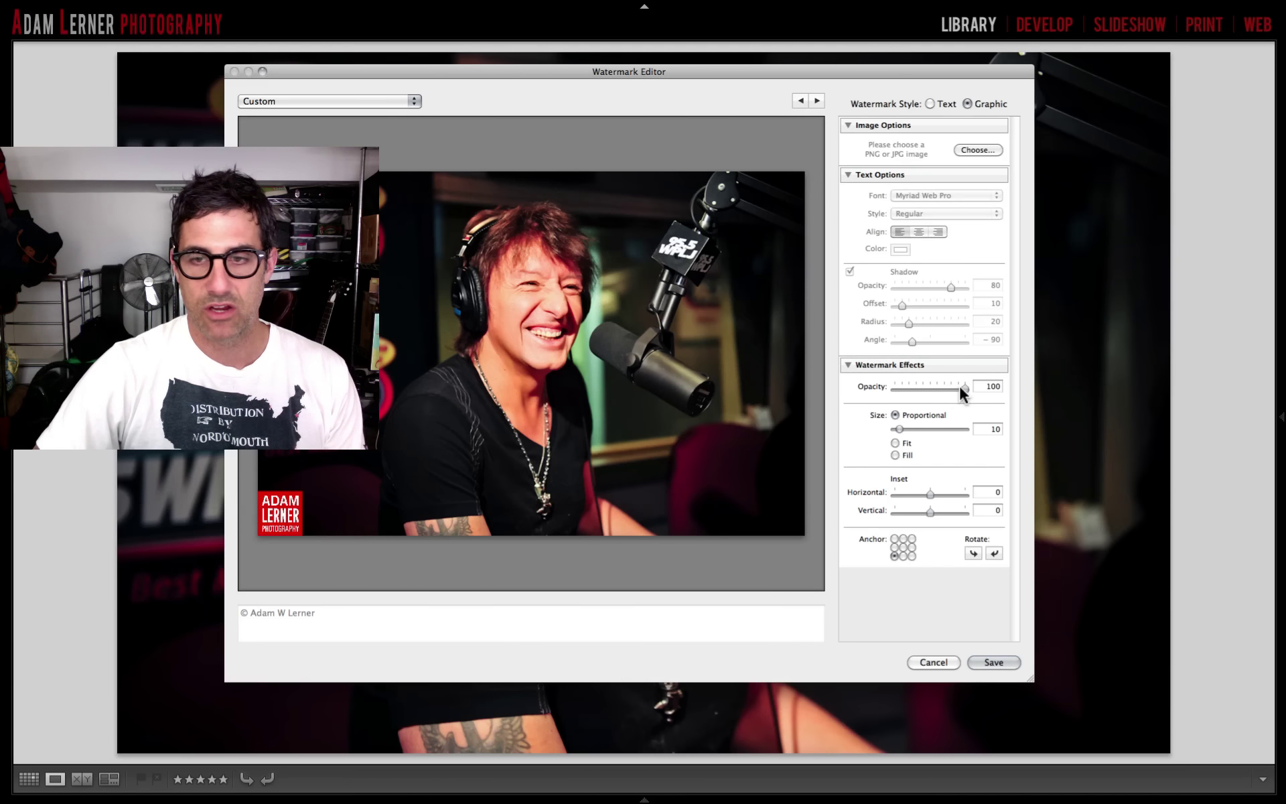
Try the Fit and Fill sizes on the logo watermark and return it to Proportional at 10, keeping opacity at 100.
mouse_move(961, 387)
left_mouse_down()
mouse_move(927, 387)
mouse_move(984, 388)
left_mouse_up()
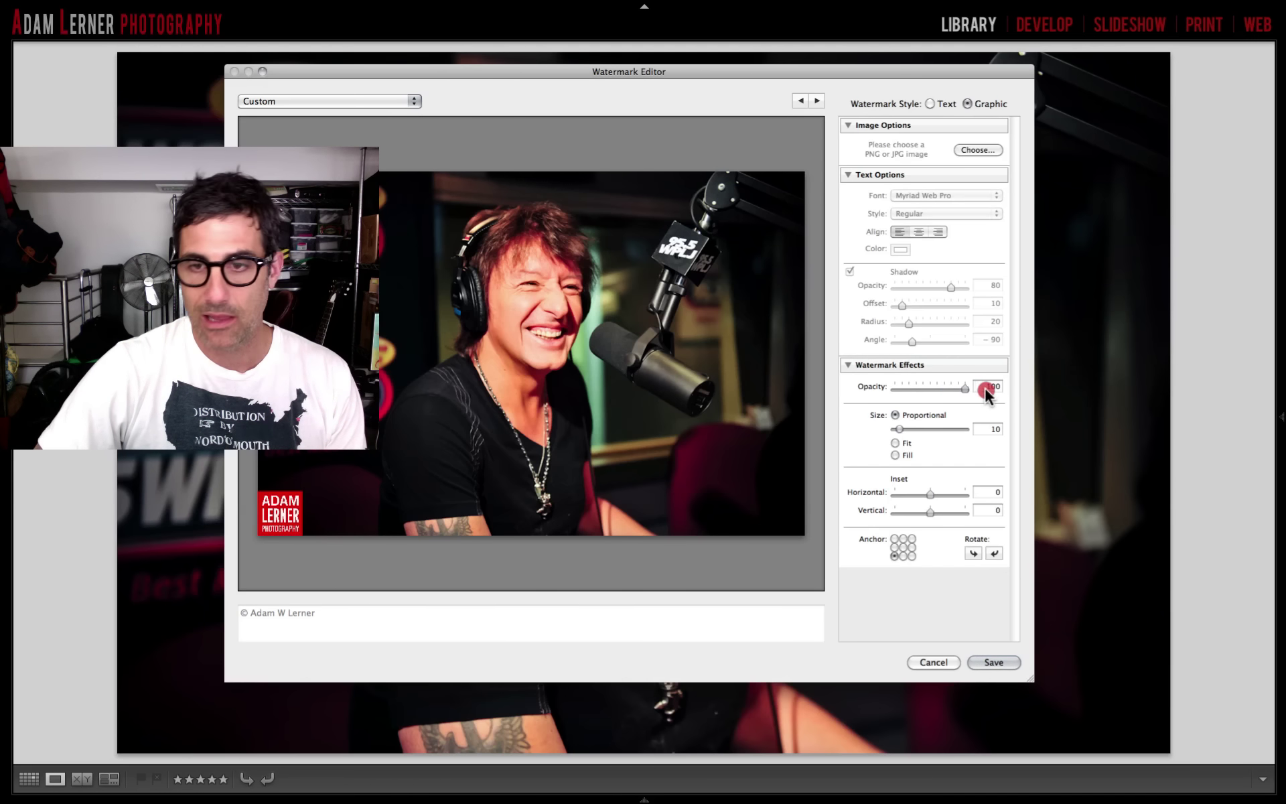
mouse_move(898, 429)
left_mouse_down()
mouse_move(931, 429)
mouse_move(902, 428)
left_mouse_up()
left_click(895, 442)
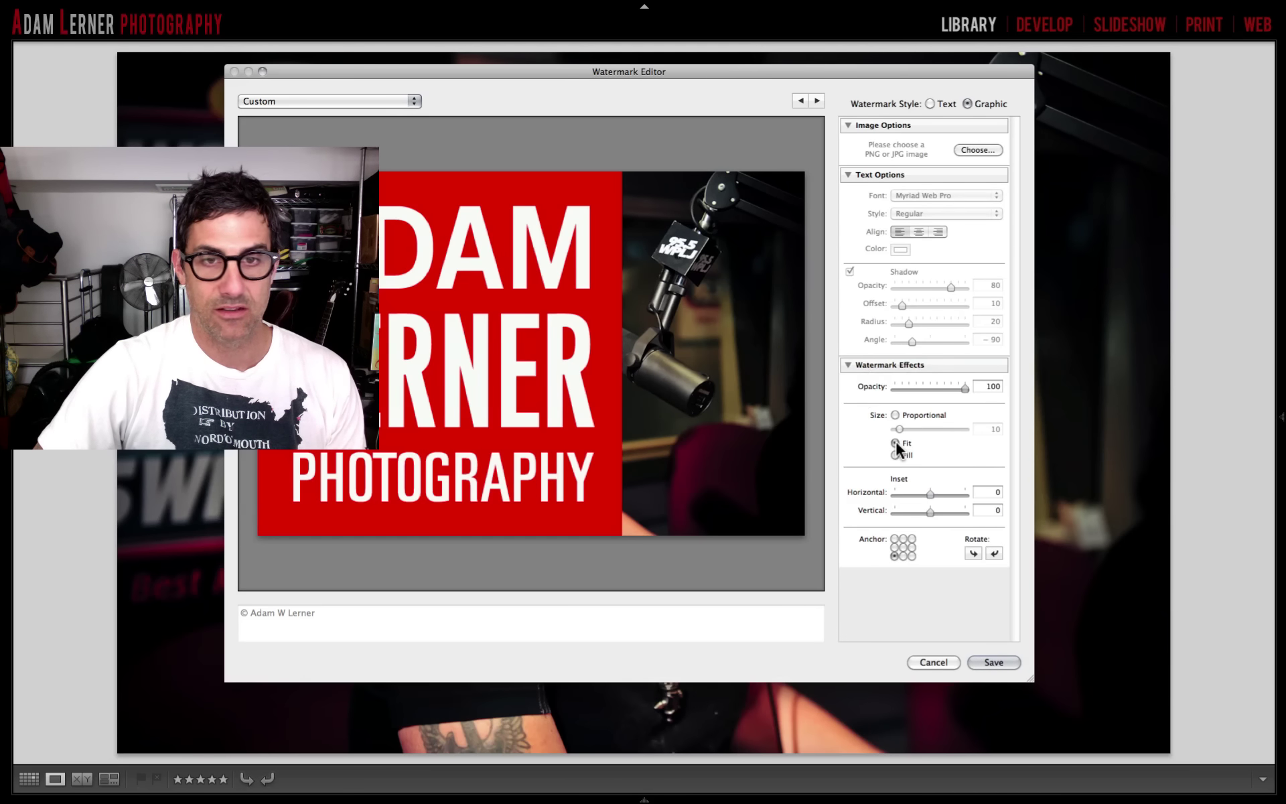
left_click(895, 455)
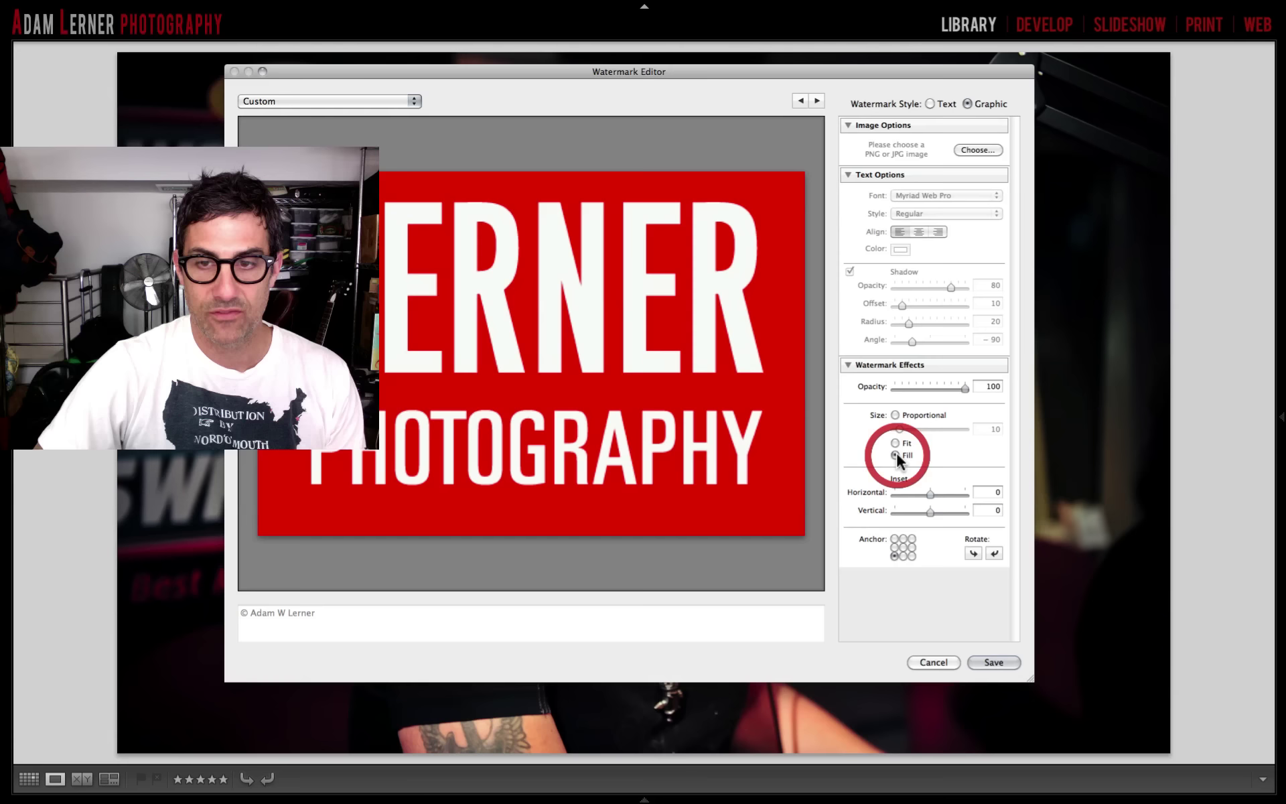
left_click(896, 415)
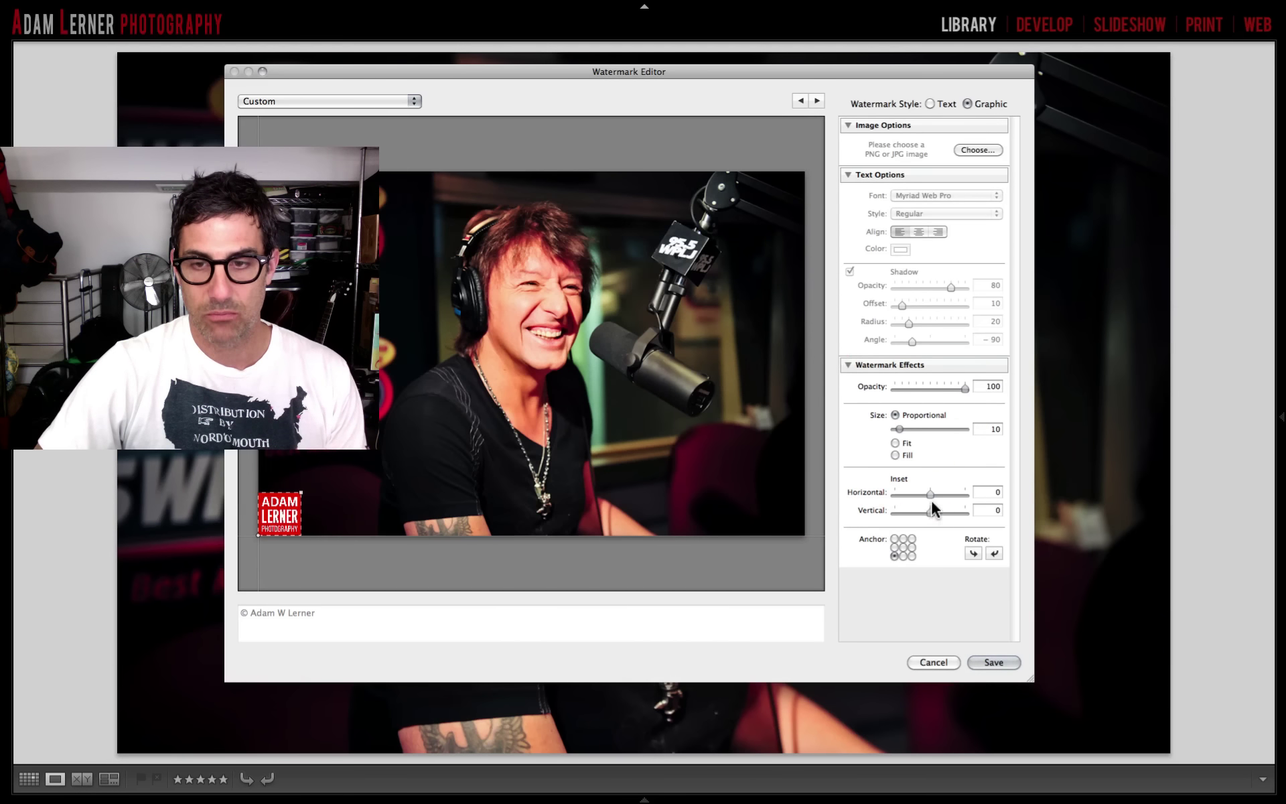
Set the horizontal and vertical insets to 1, and try other anchor points before anchoring the logo at the photo's bottom-left corner.
mouse_move(930, 494)
left_mouse_down()
mouse_move(934, 515)
mouse_move(963, 508)
mouse_move(944, 492)
mouse_move(1027, 499)
mouse_move(933, 493)
mouse_move(962, 511)
mouse_move(936, 514)
left_mouse_up()
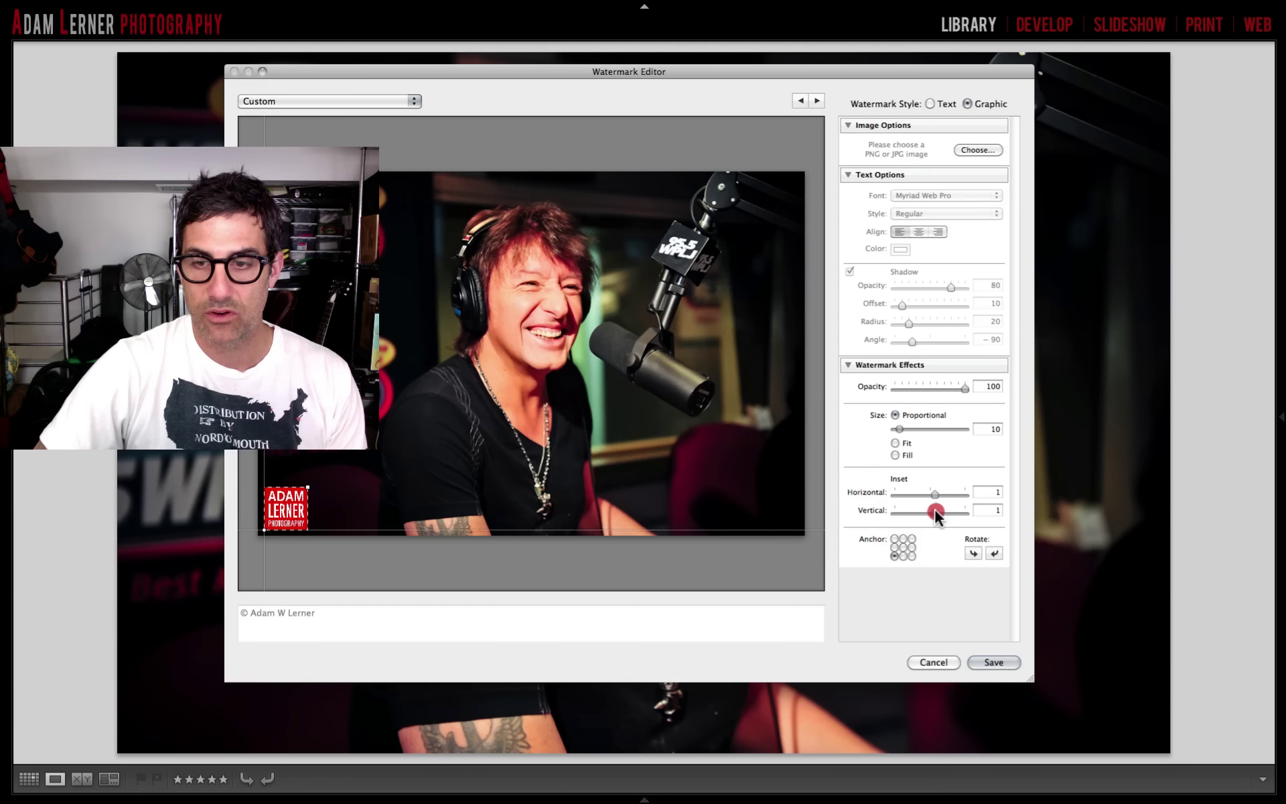
left_click(903, 547)
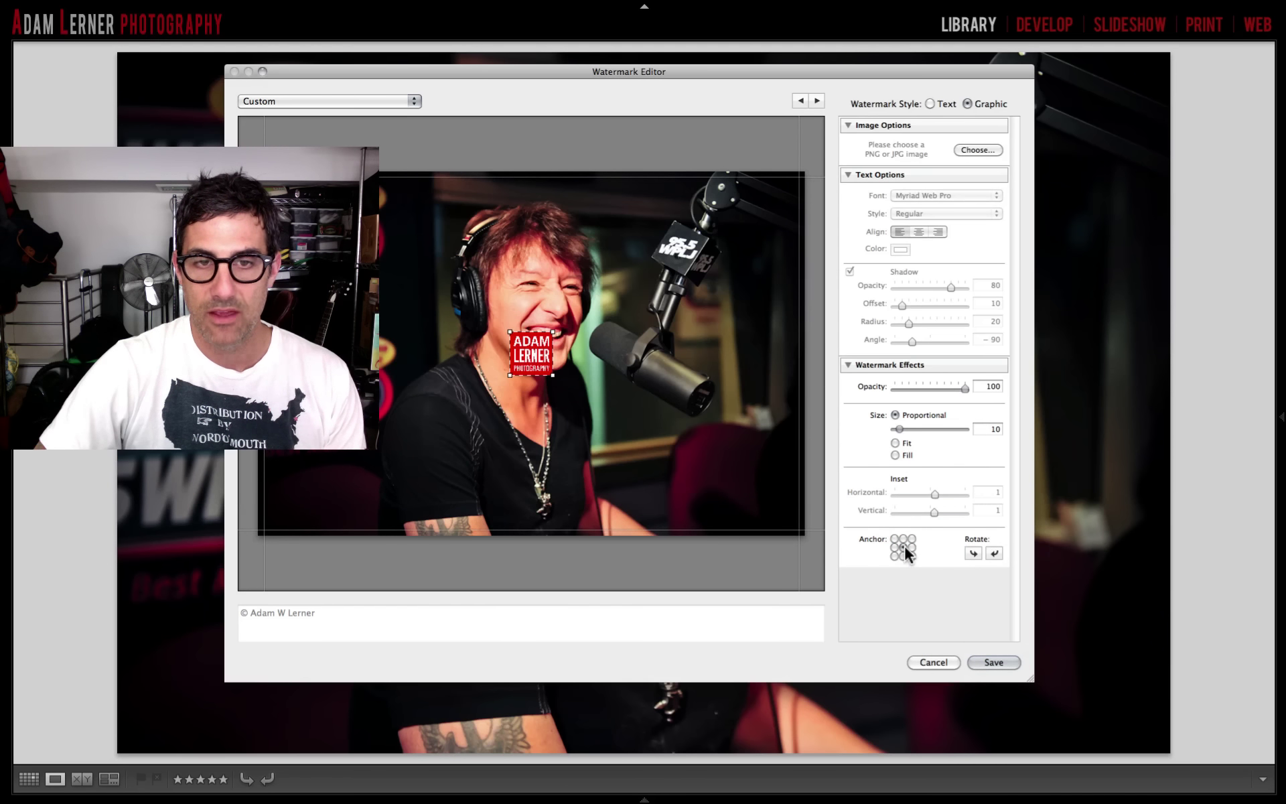
left_click(903, 538)
left_click(911, 556)
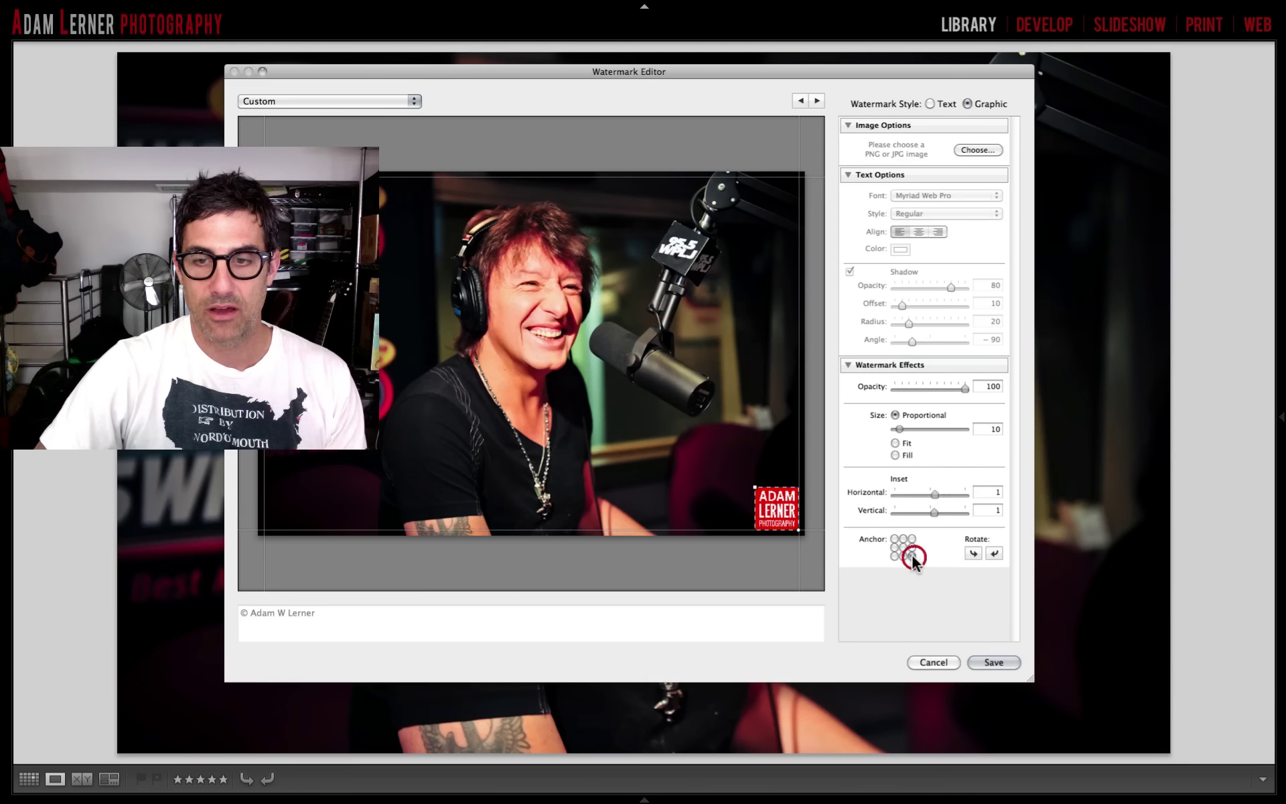
left_click(895, 556)
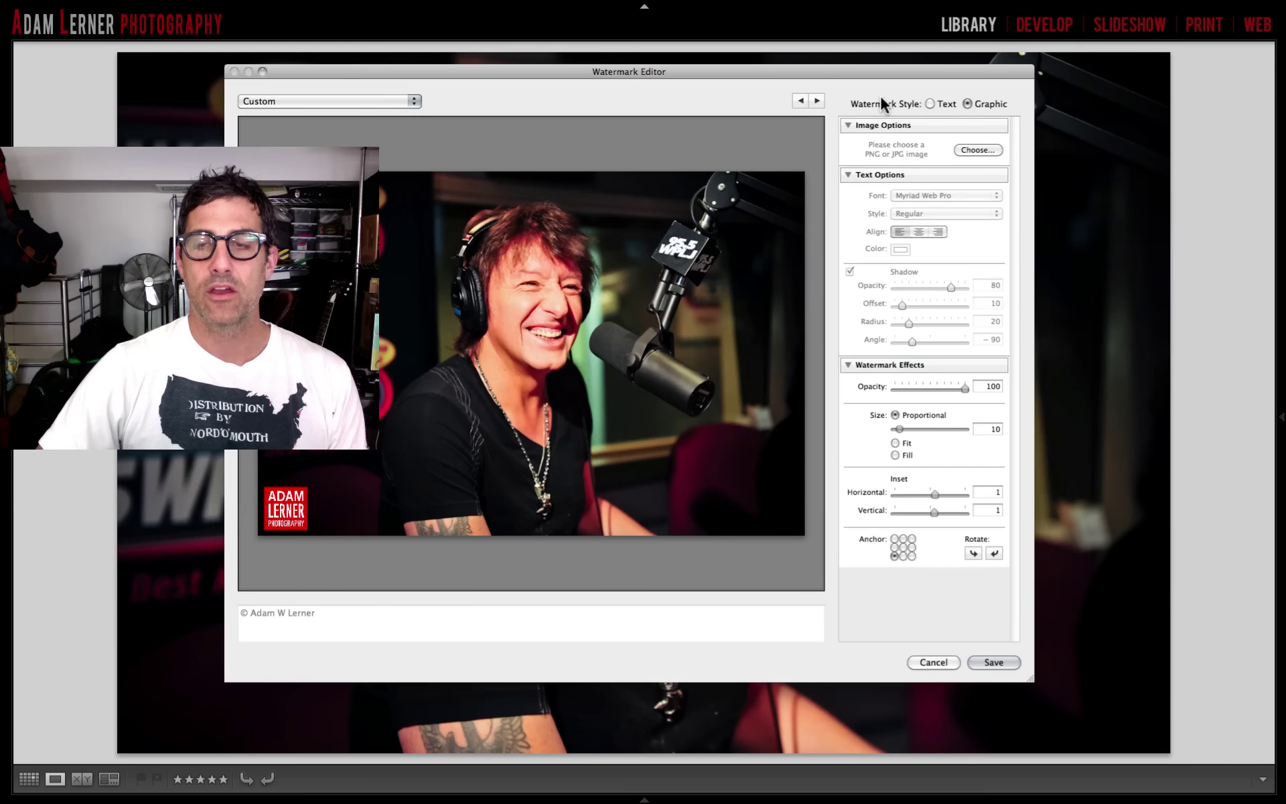
Switch the watermark style to Text and change the watermark text to "© AdamLernerPhoto.com".
left_click(930, 104)
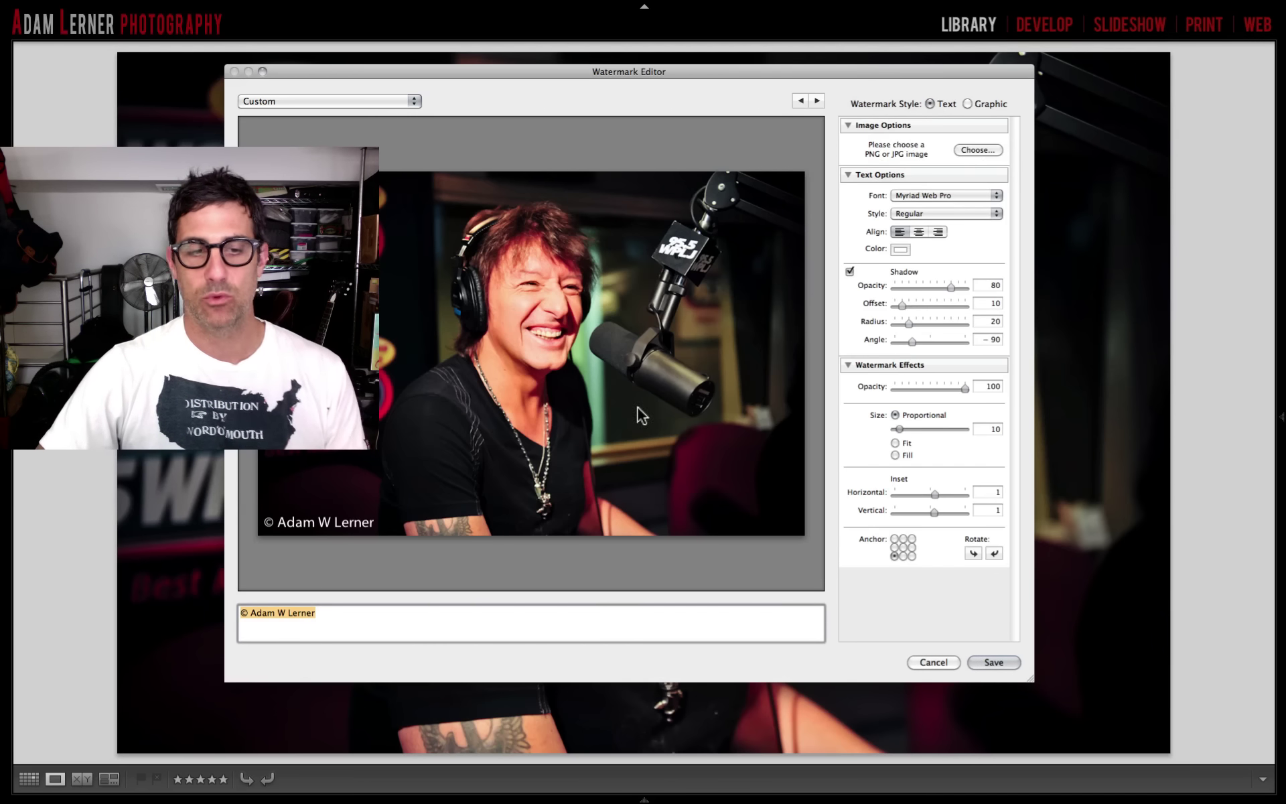
left_click(332, 611)
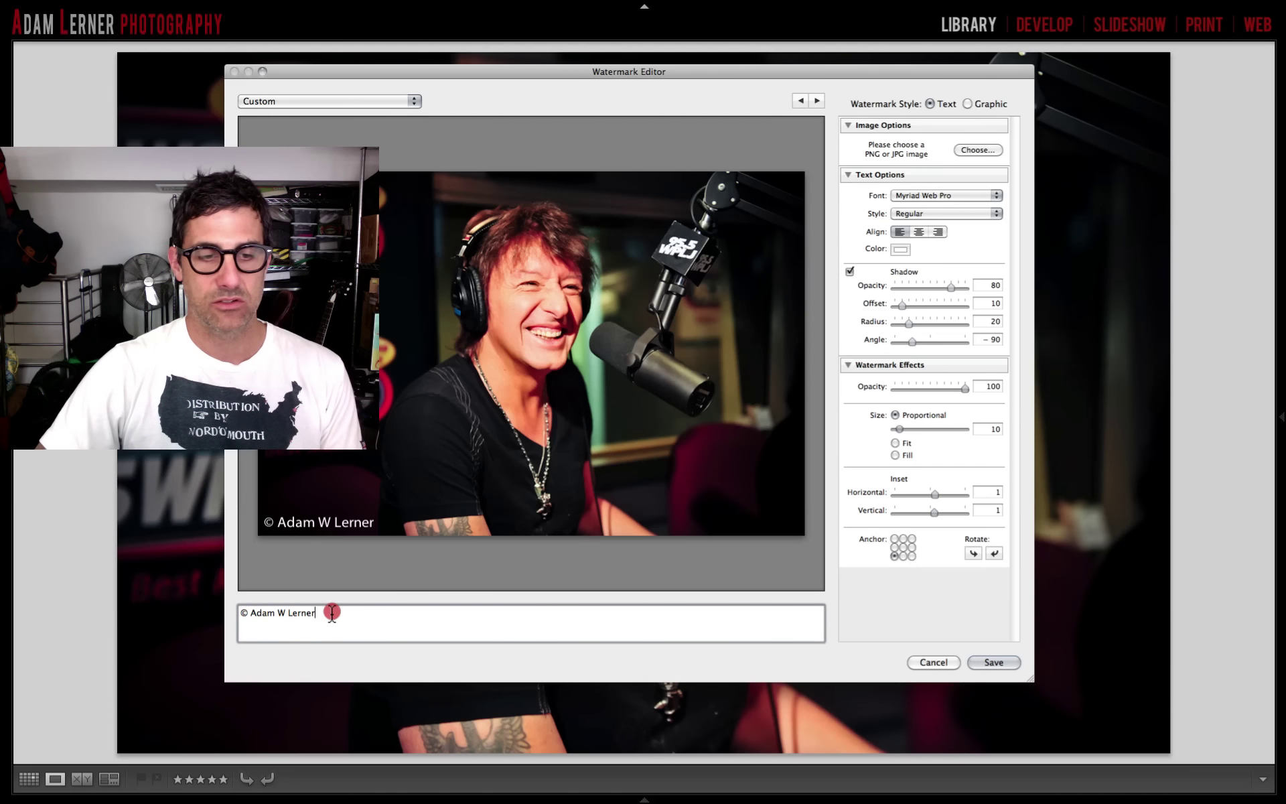
left_click(297, 611)
left_click_drag(276, 611, 510, 621)
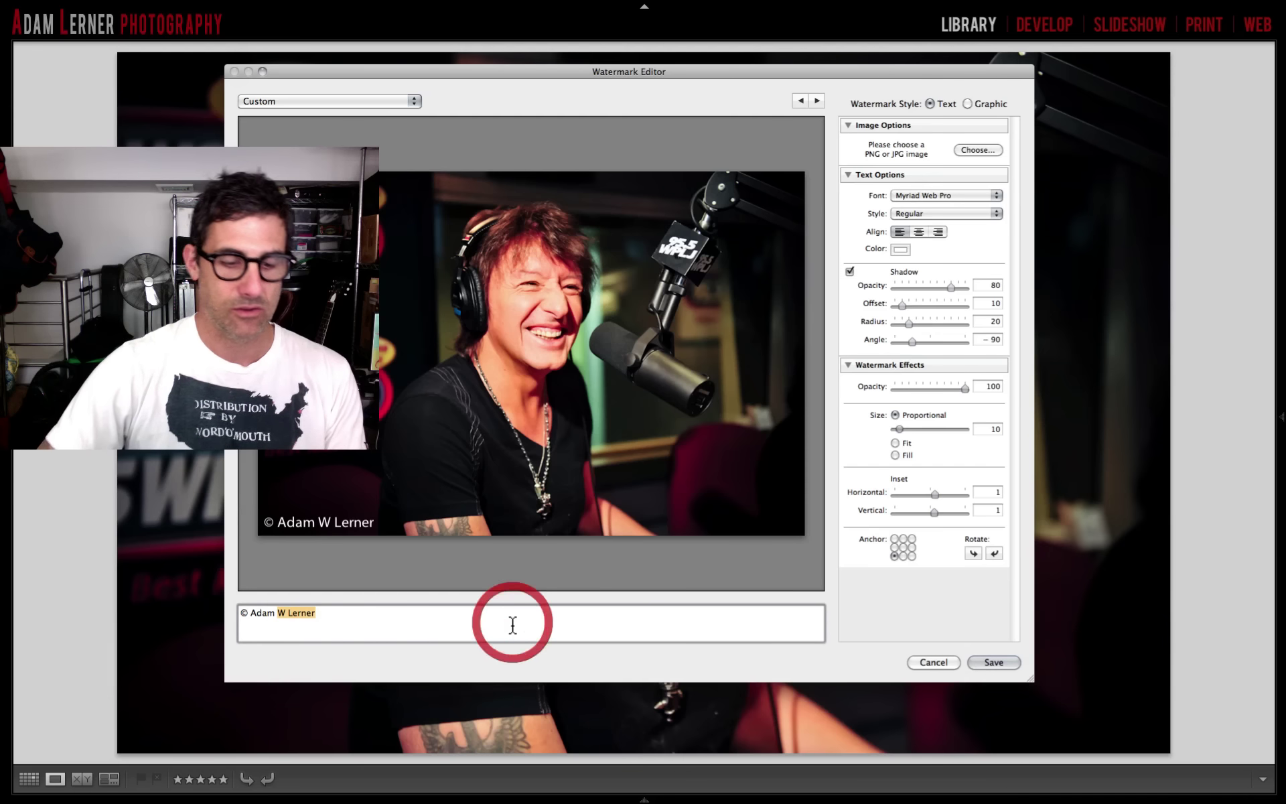
type("Lerner")
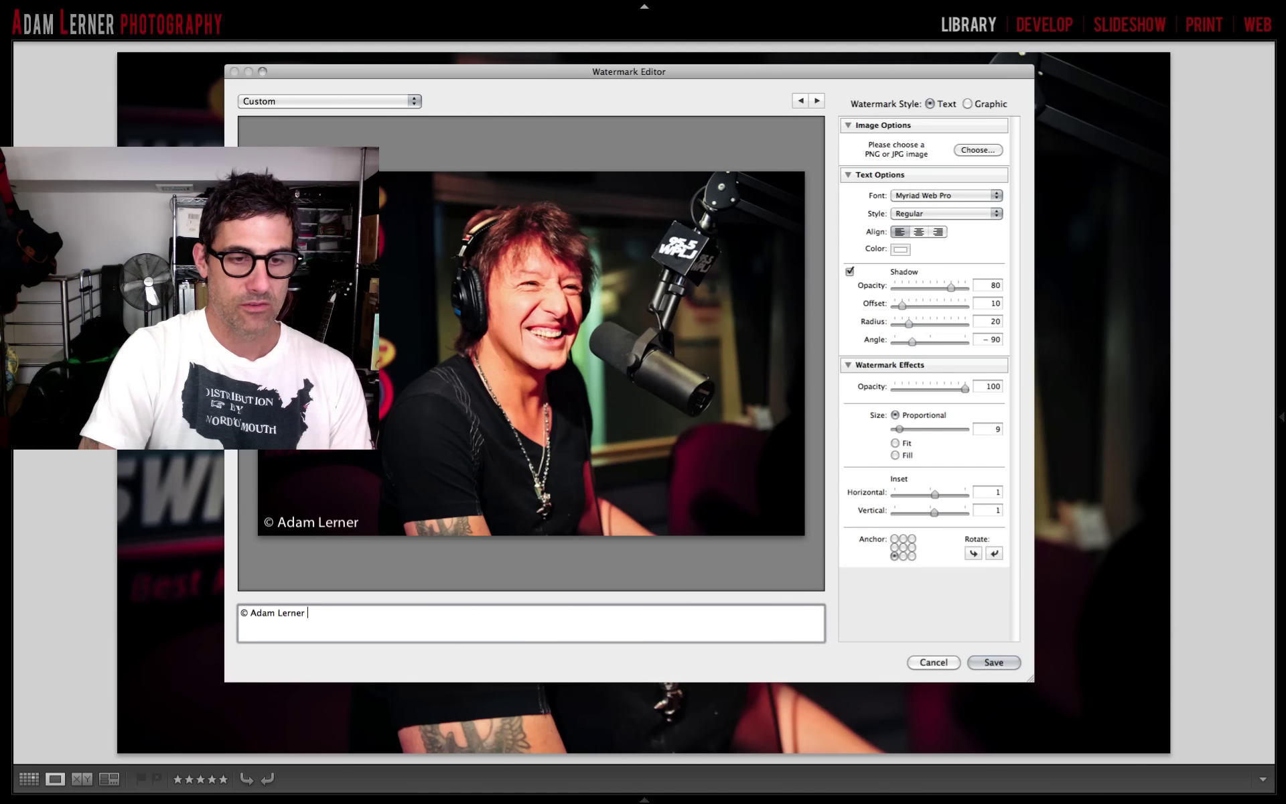
type(" Photo")
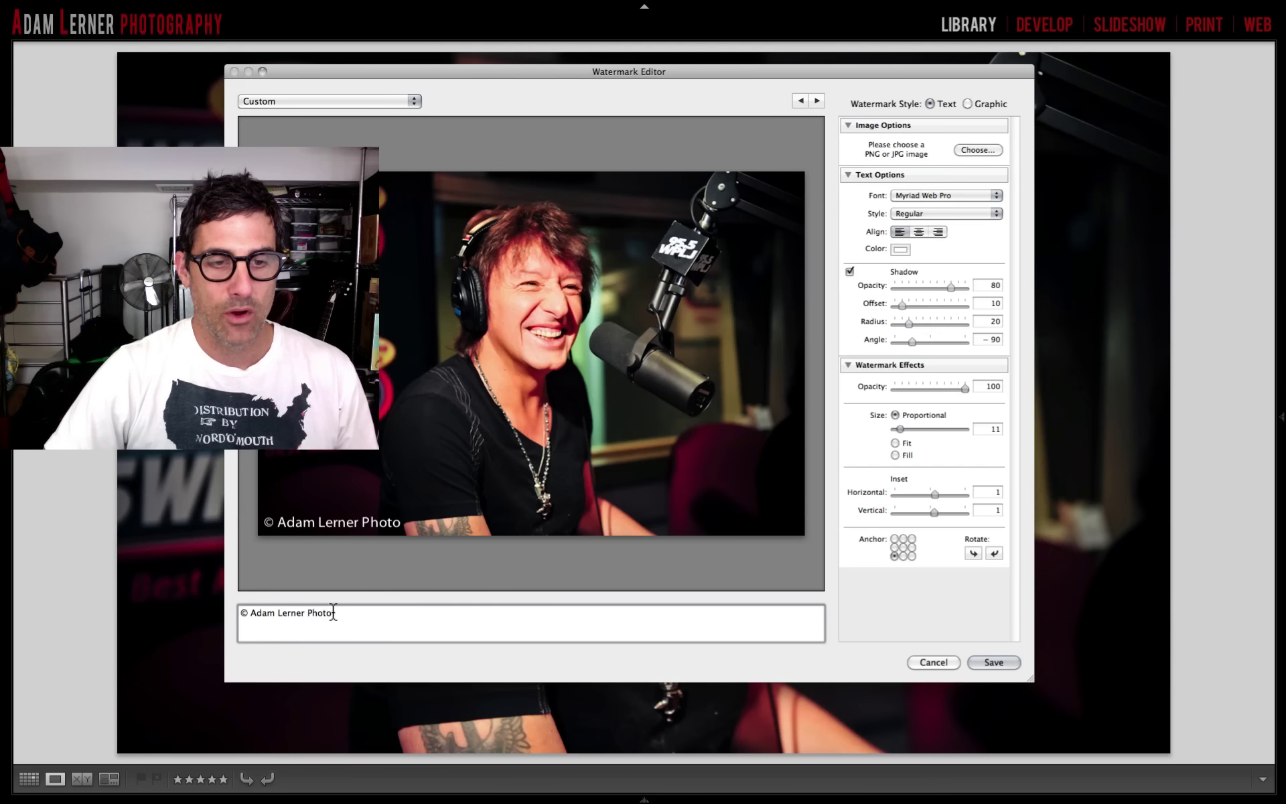
left_click(278, 613)
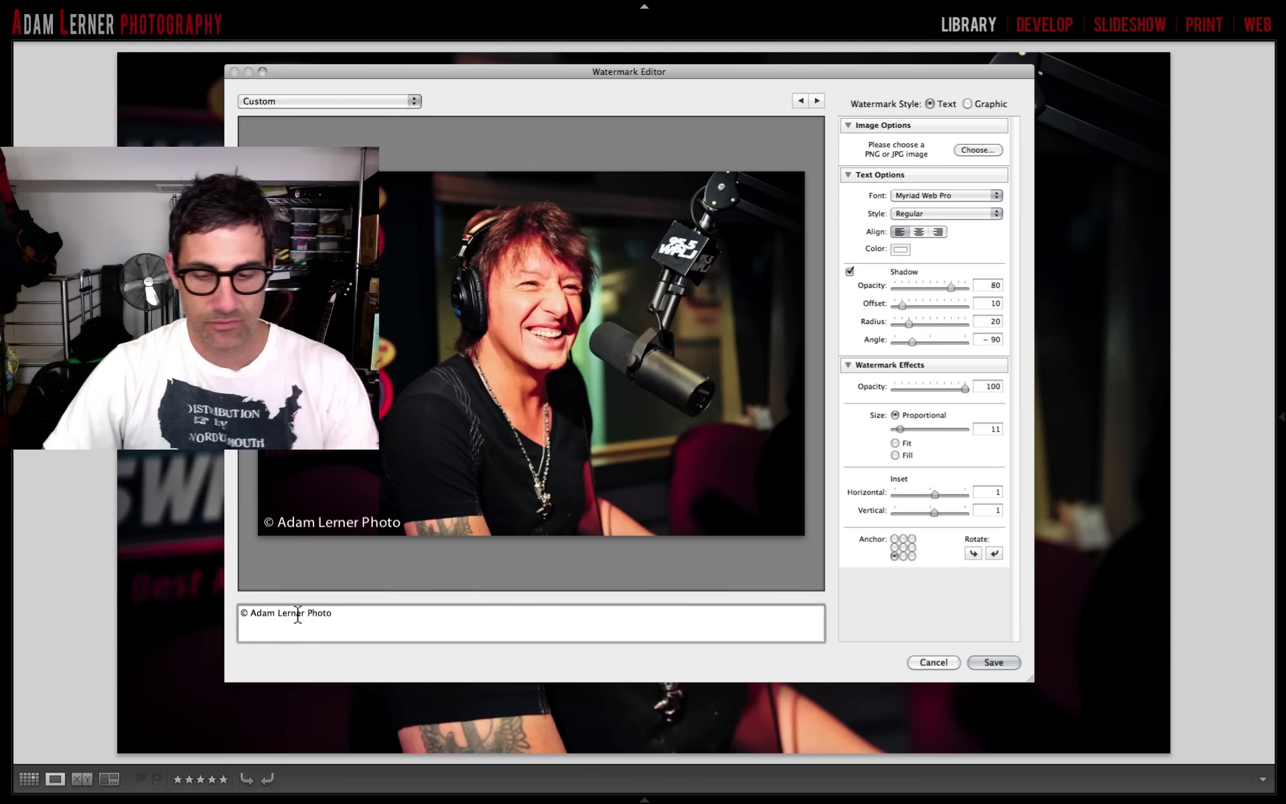
key("BackSpace")
left_click(302, 612)
key("BackSpace")
left_click(327, 612)
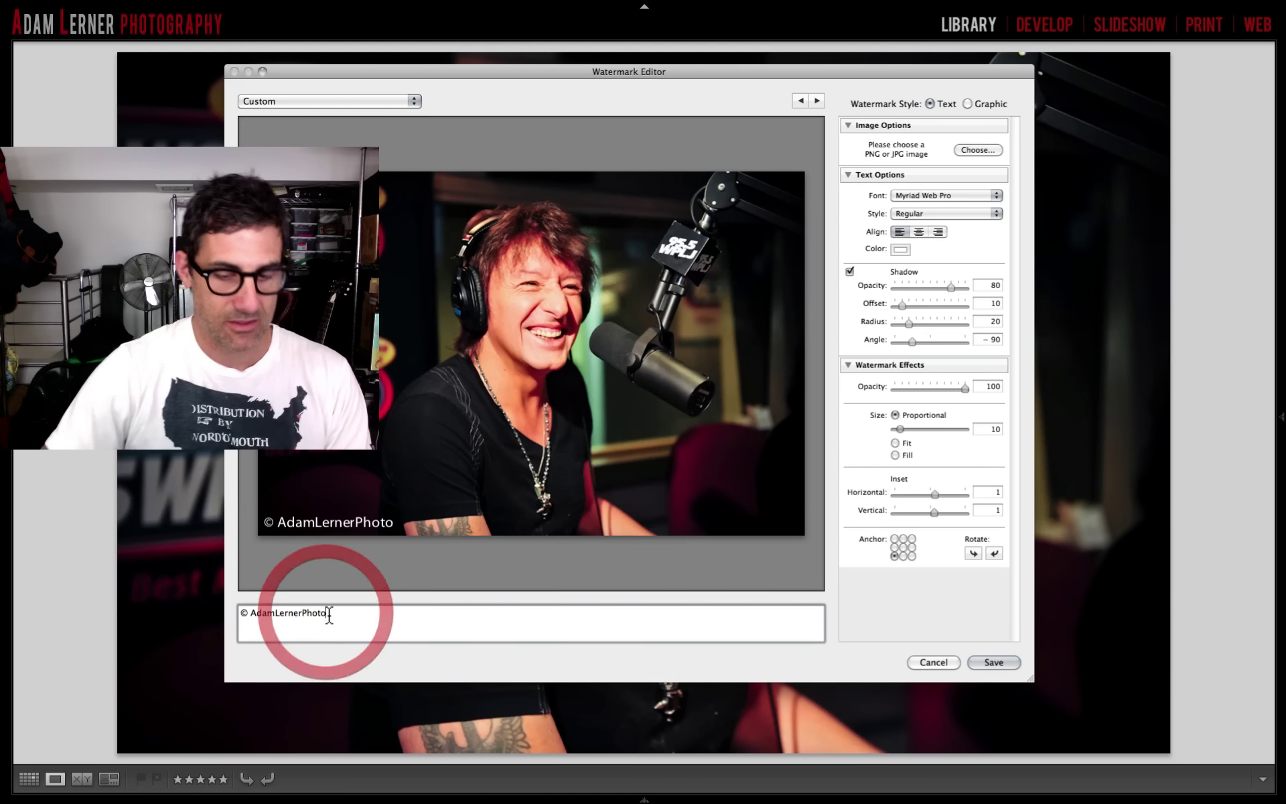
type(".com")
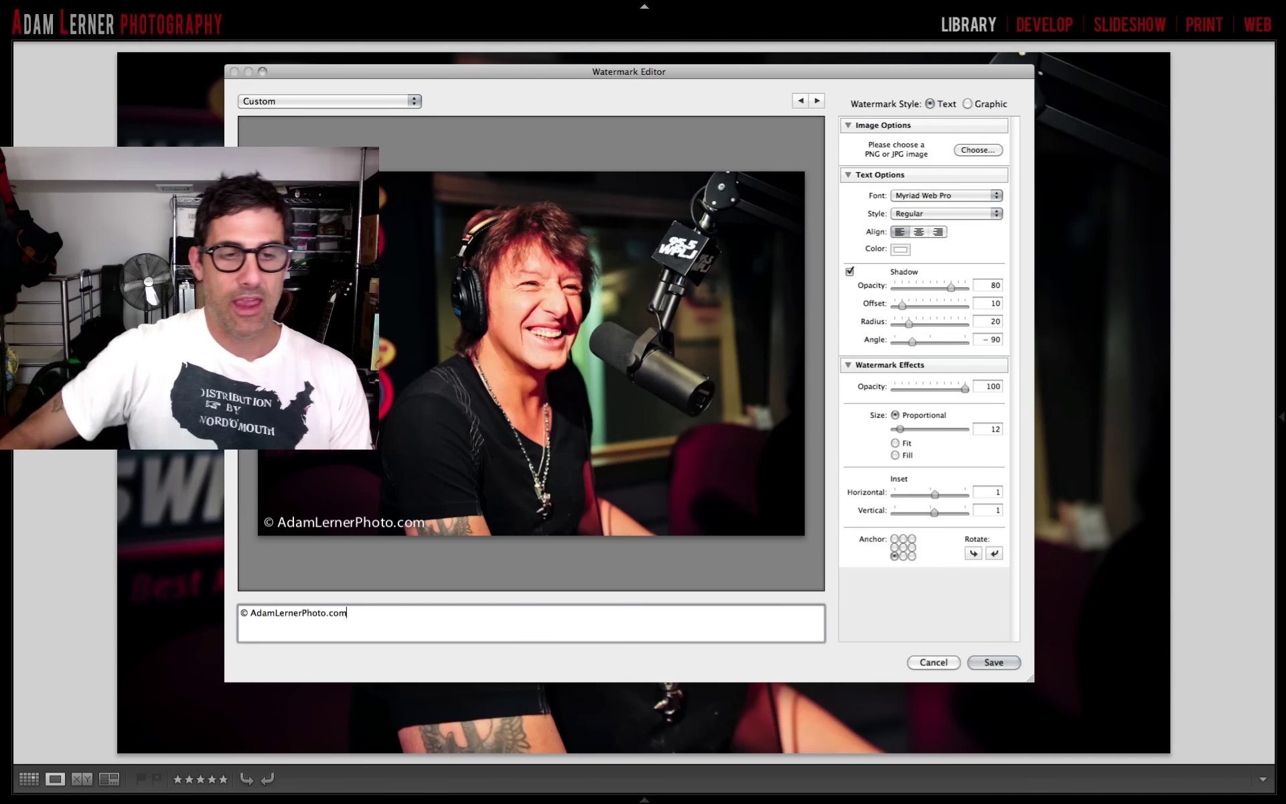
Anchor the text watermark at the photo's bottom-right corner and lower its opacity to 83.
left_click(897, 551)
left_click(912, 556)
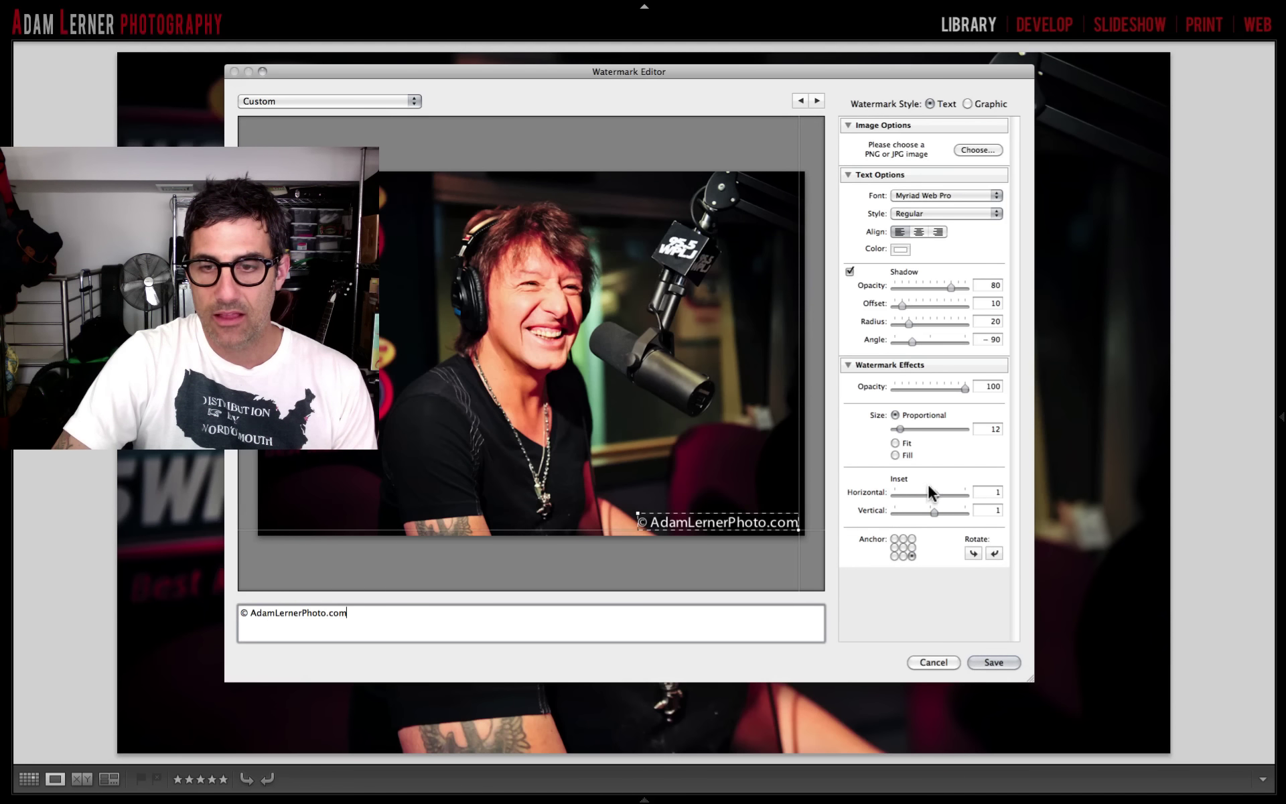
left_click(964, 389)
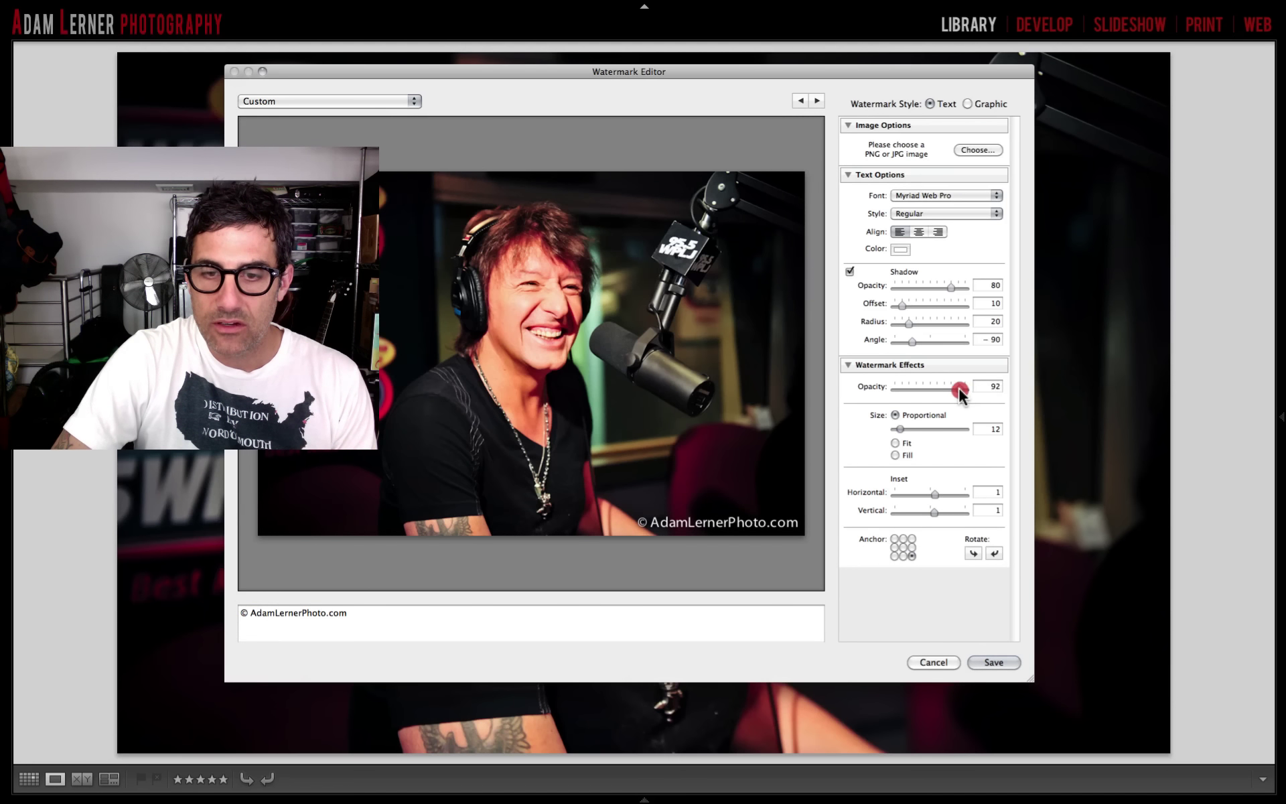
left_click_drag(953, 389, 952, 388)
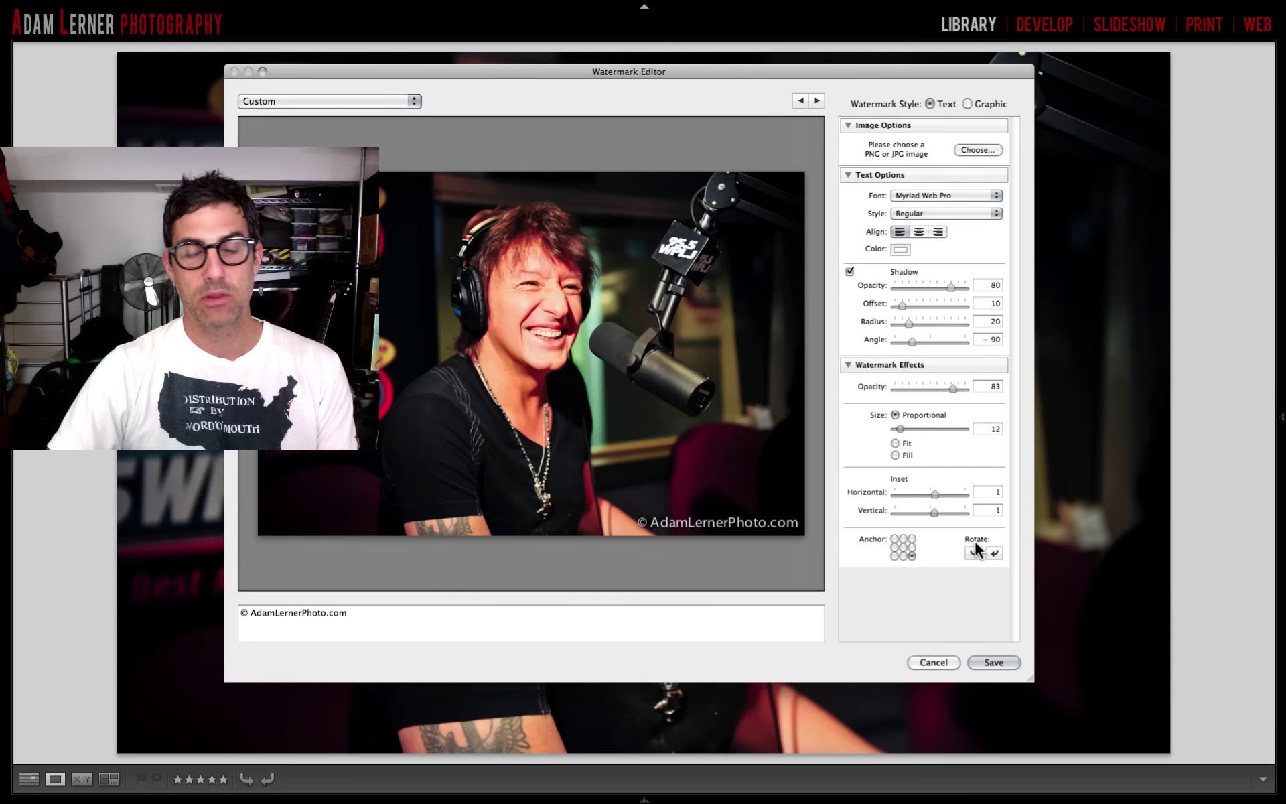
Set the watermark's proportional size to 14 while trying the centre and bottom-left anchors, and anchor it at the bottom-right corner.
left_click(904, 547)
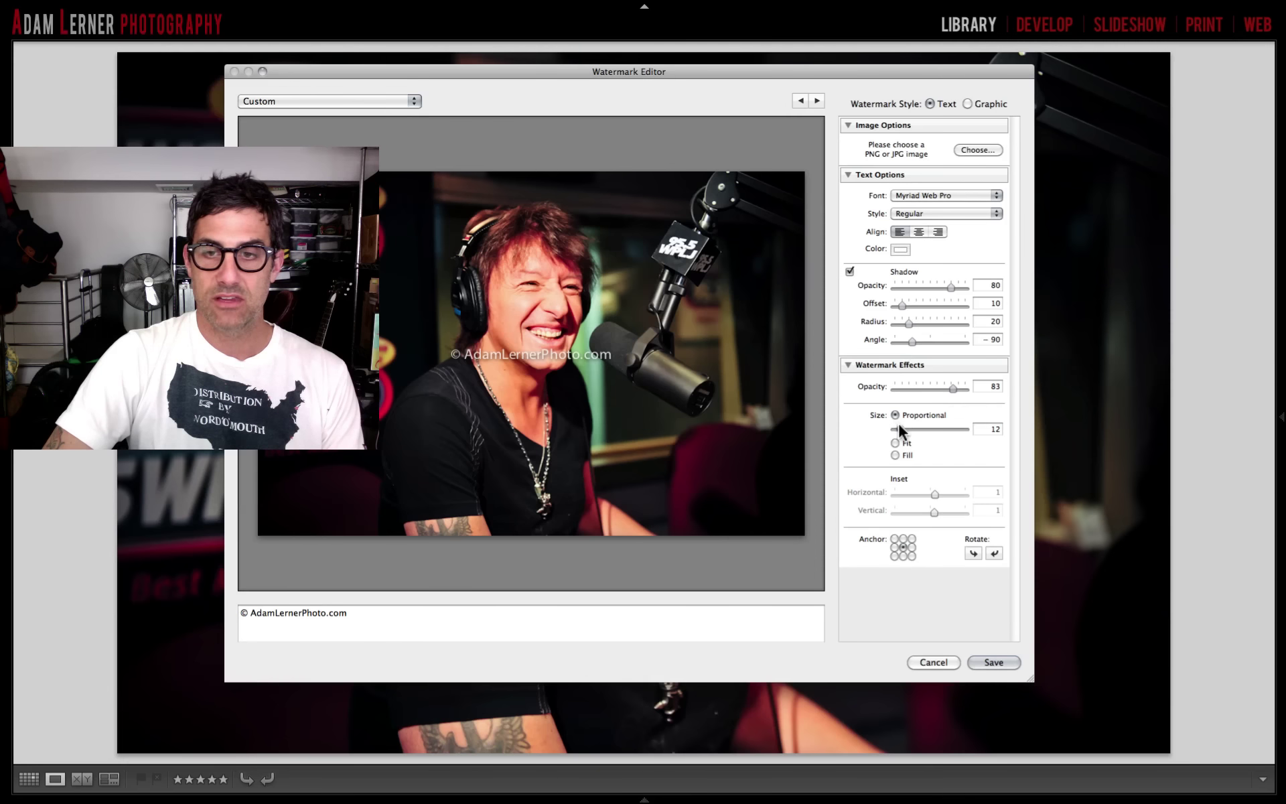
left_click_drag(900, 427, 910, 423)
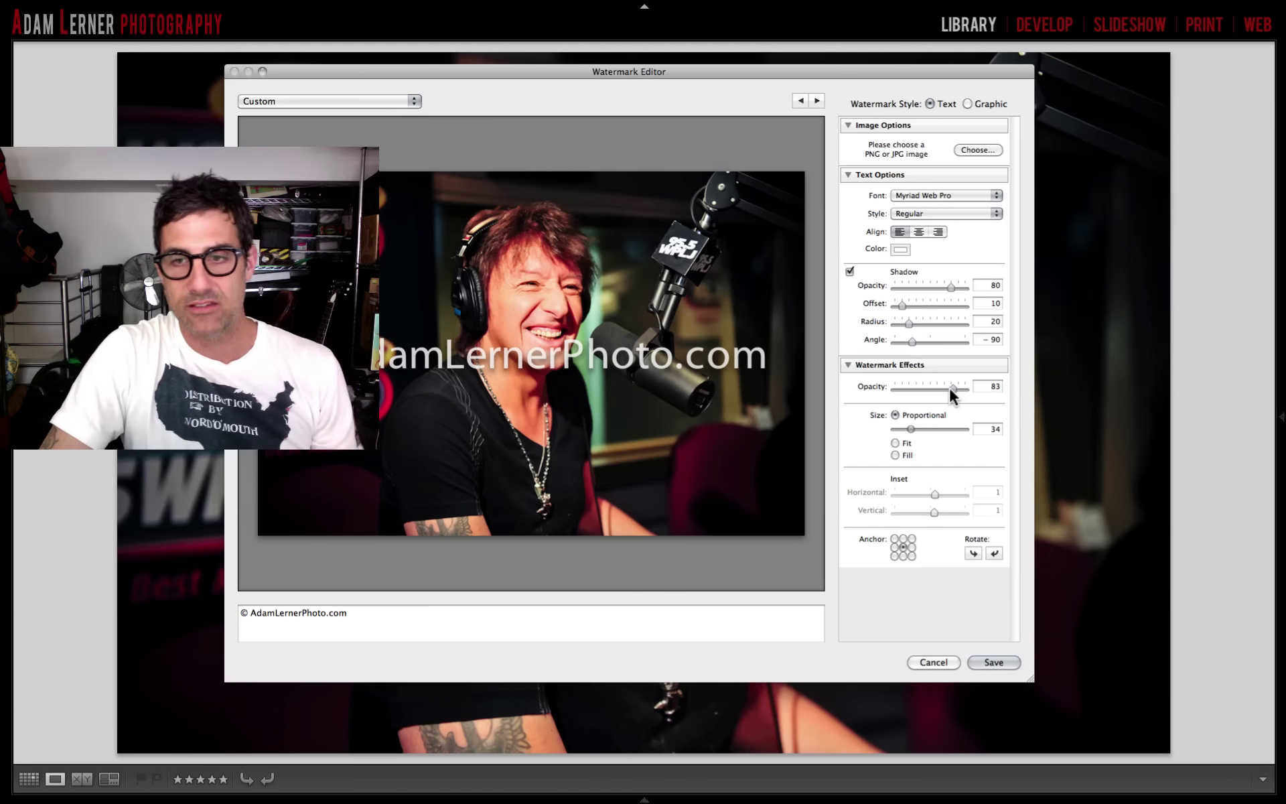
left_click_drag(908, 427, 898, 427)
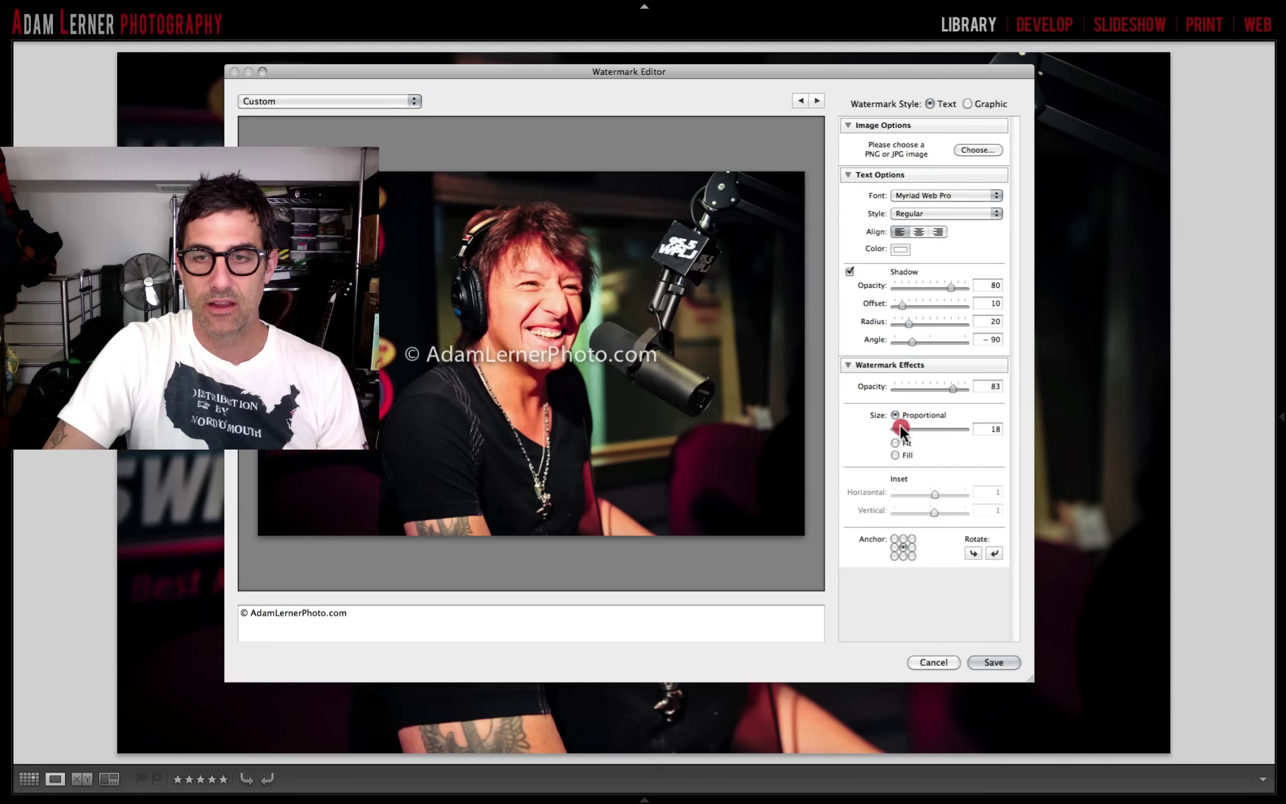
left_click(893, 555)
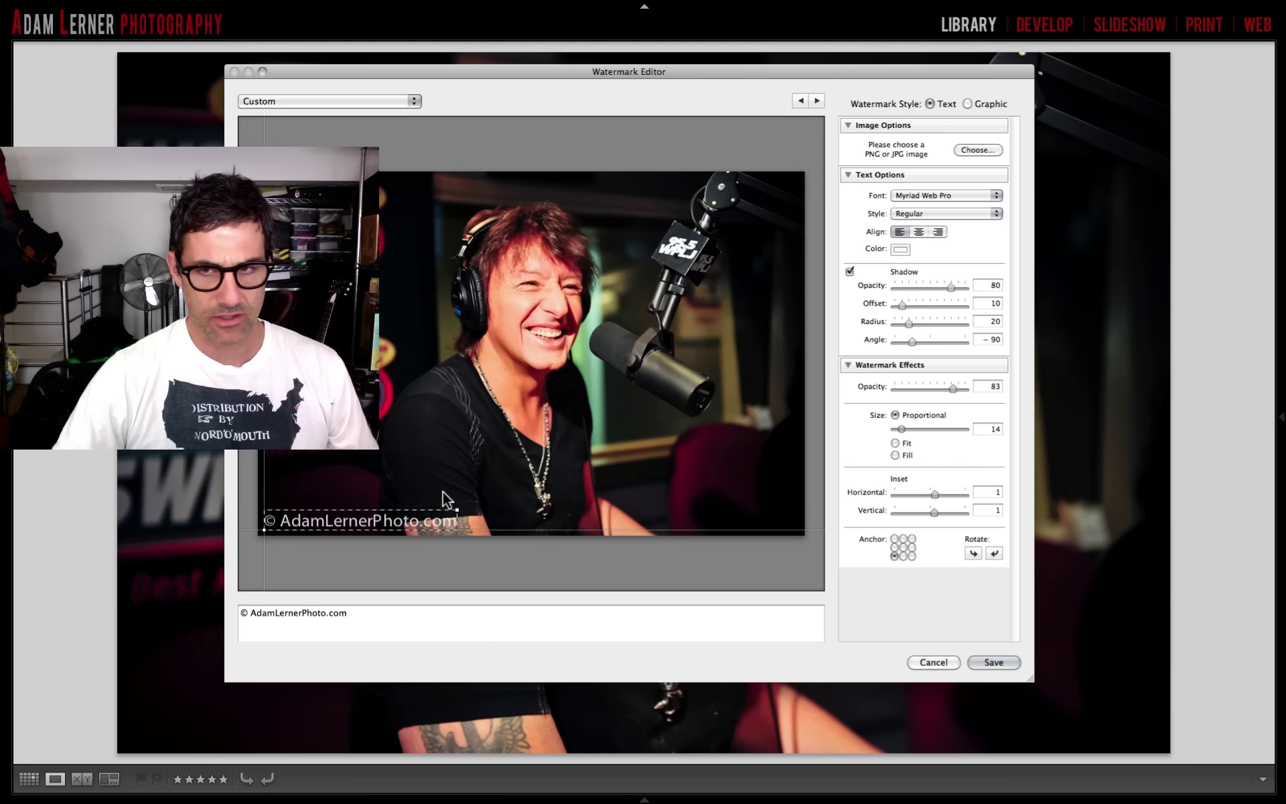
left_click(912, 555)
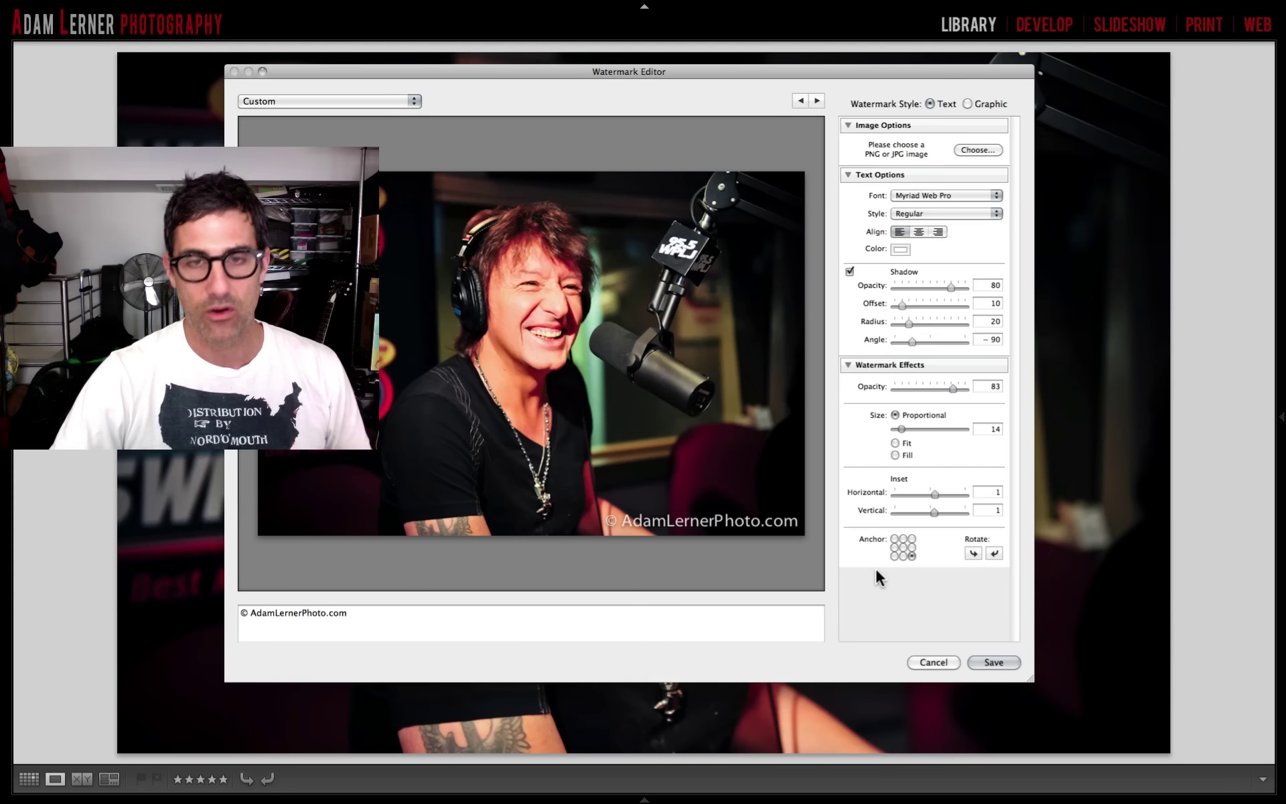
Save the text watermark as a new preset named "ALP.com".
left_click(980, 657)
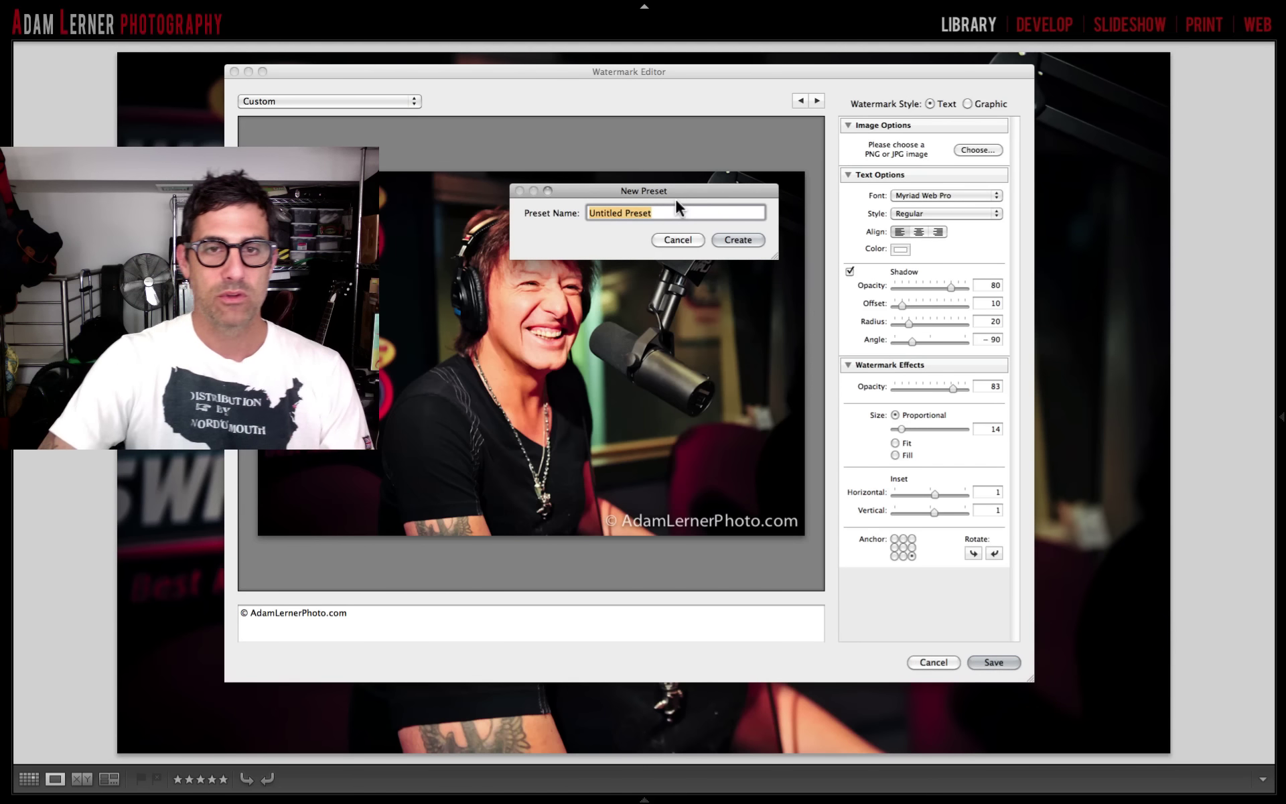
type("ALP.com")
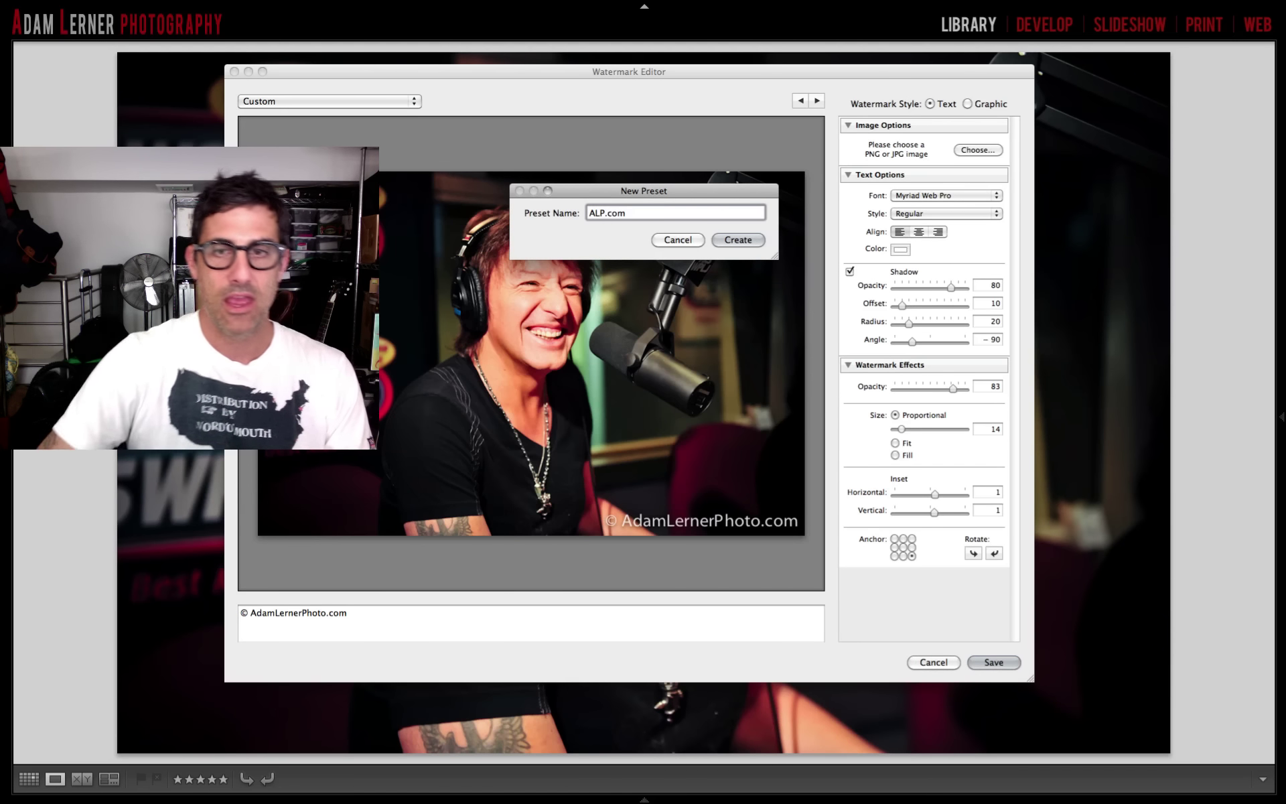
left_click(730, 239)
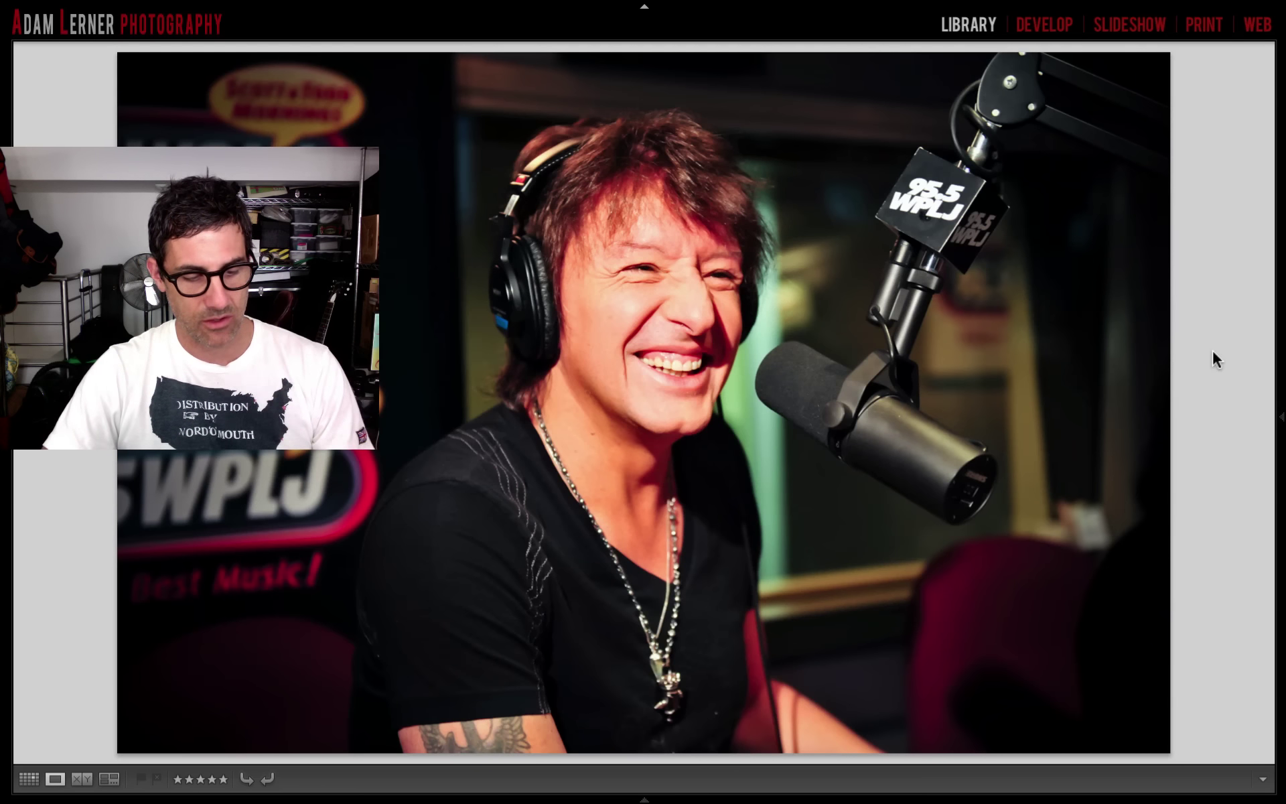
Select the ALP.com watermark in the photo's export settings, and close them without exporting.
key("super+shift+e")
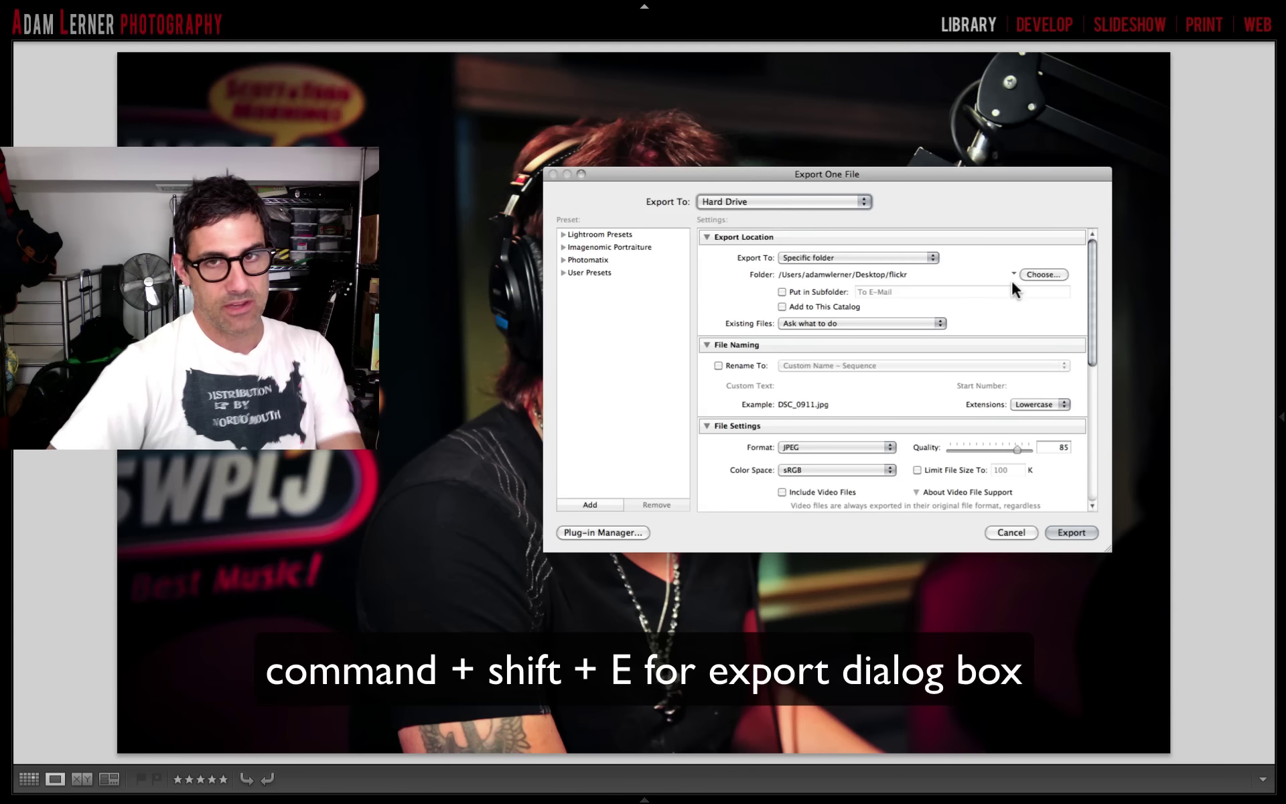
scroll(797, 335, "down", 10)
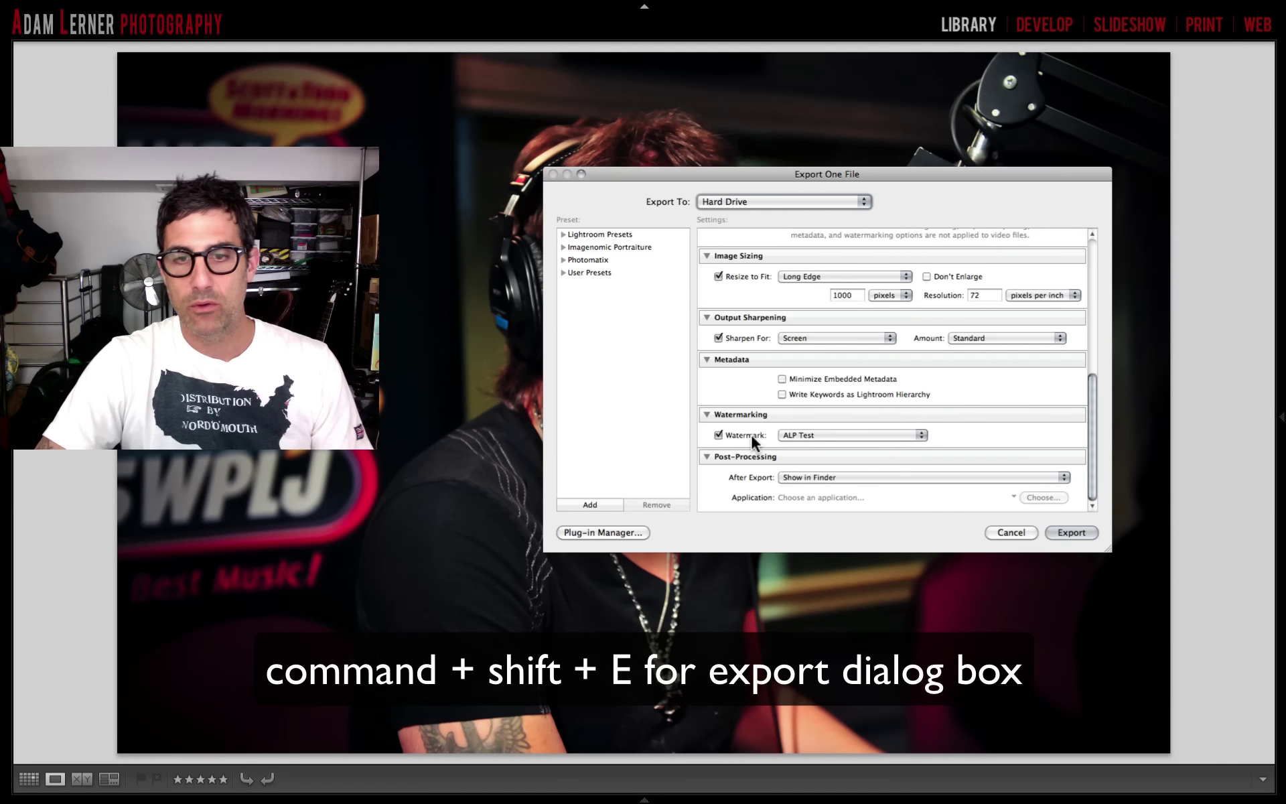
left_click(814, 432)
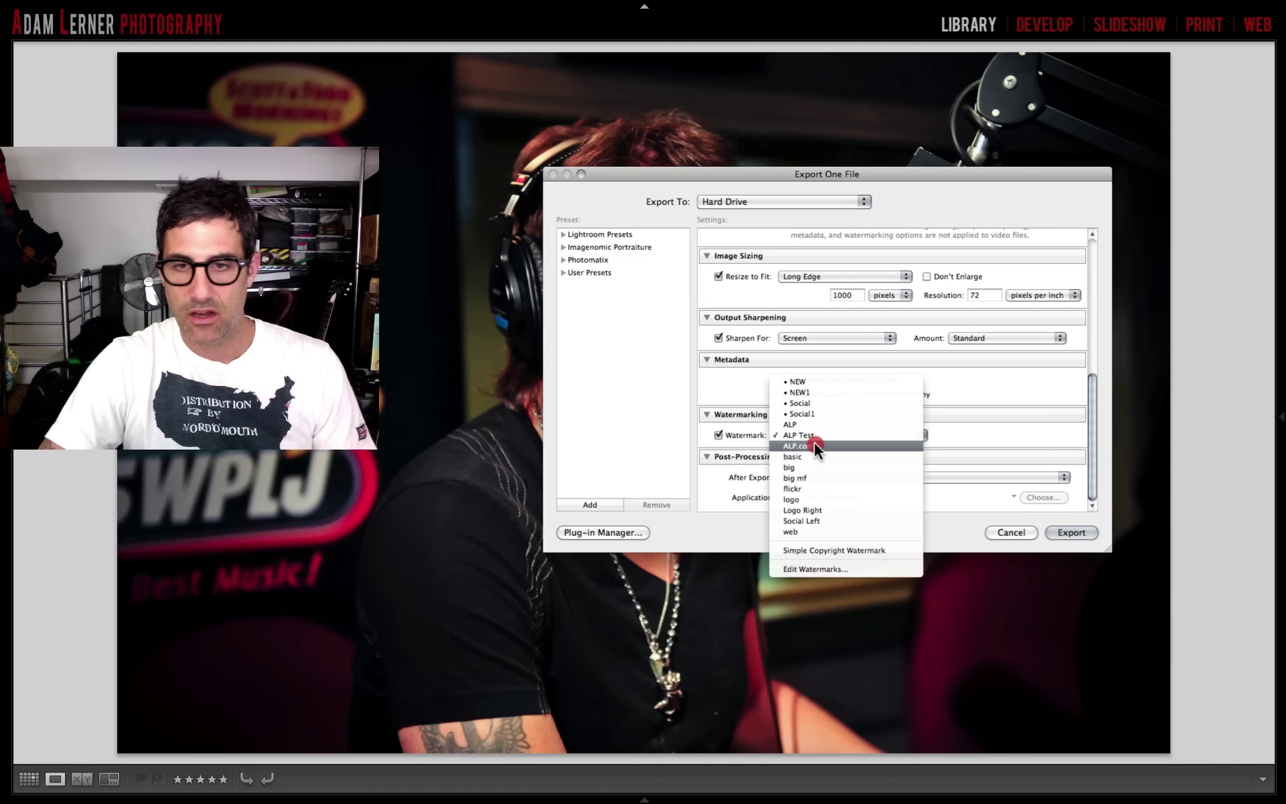
left_click(815, 445)
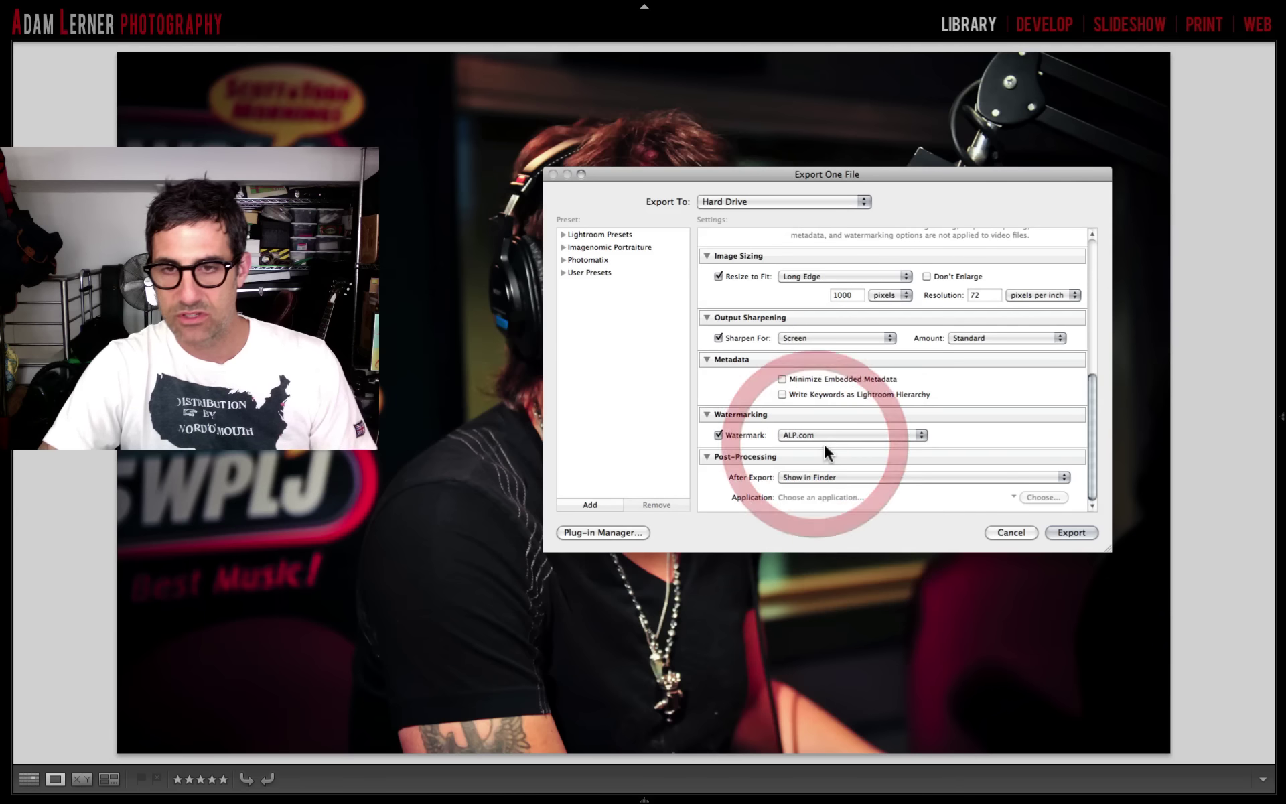
left_click(1011, 532)
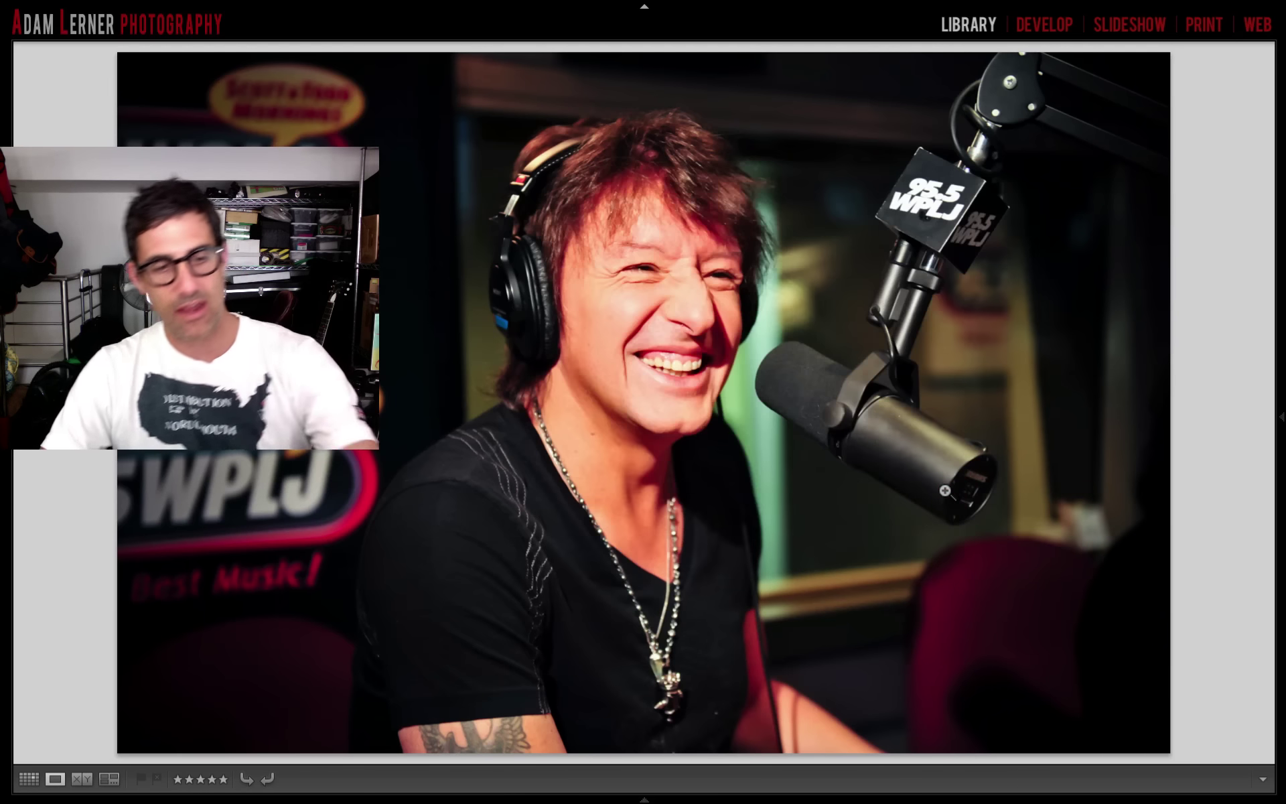